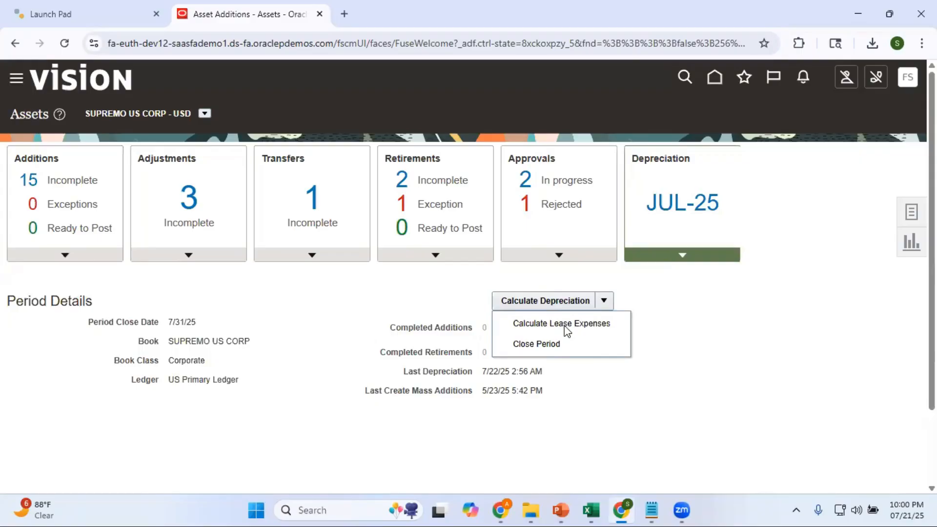
# Step: Run Calculate Lease Expenses for the SUPREMO US CORP book's JUL-25 period and check the process in Scheduled Processes
pyautogui.click(565, 330)
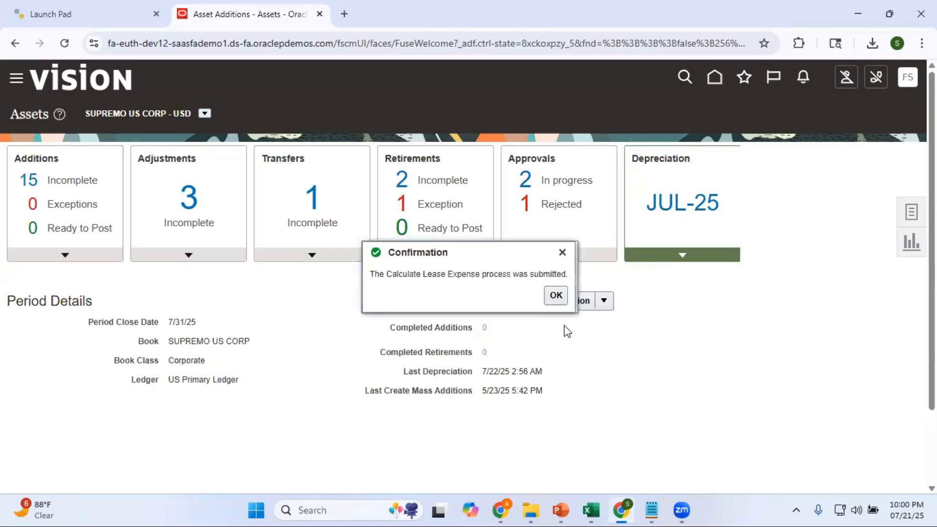
pyautogui.click(554, 295)
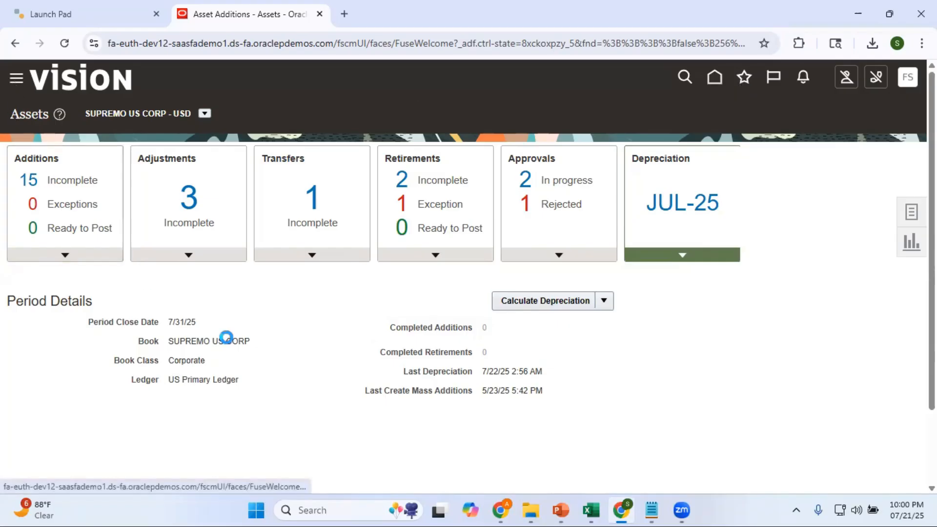
pyautogui.moveTo(533, 212); pyautogui.dragTo(559, 476)
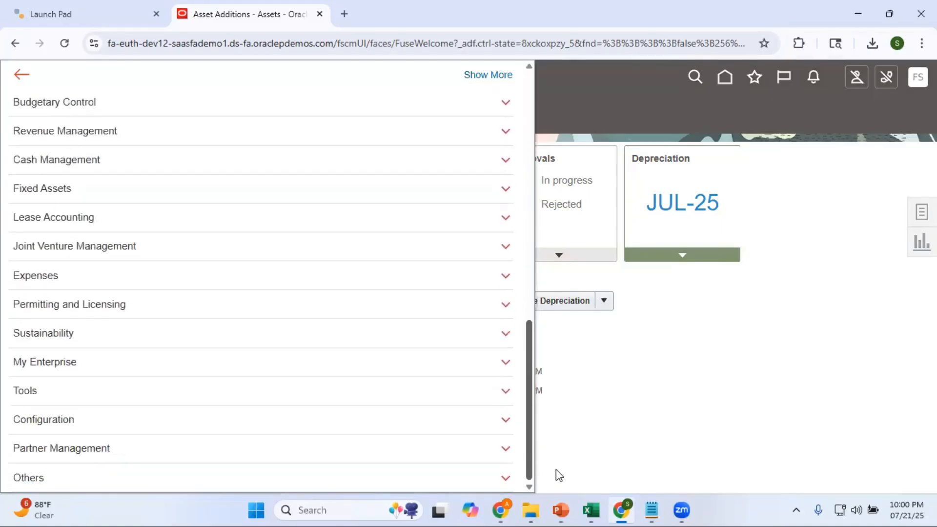
pyautogui.click(506, 395)
pyautogui.scroll(-2, 507, 395)
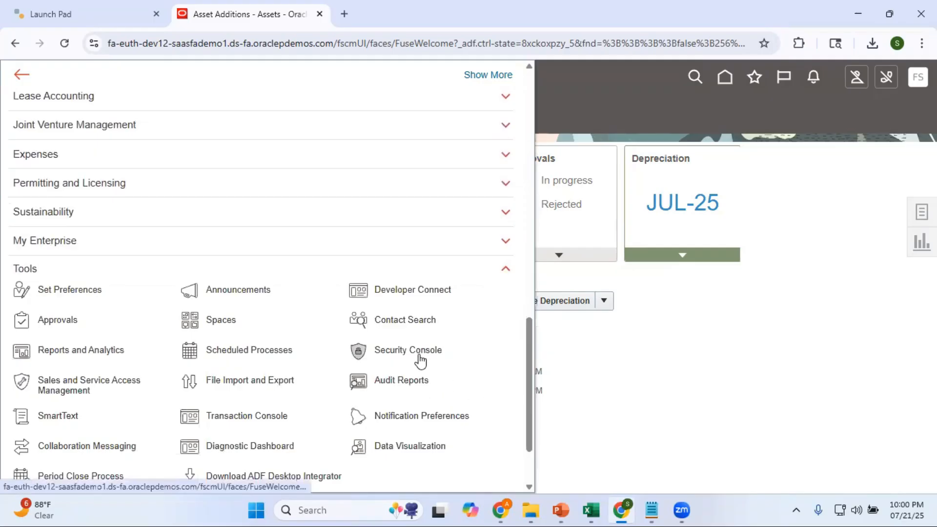
pyautogui.click(222, 351)
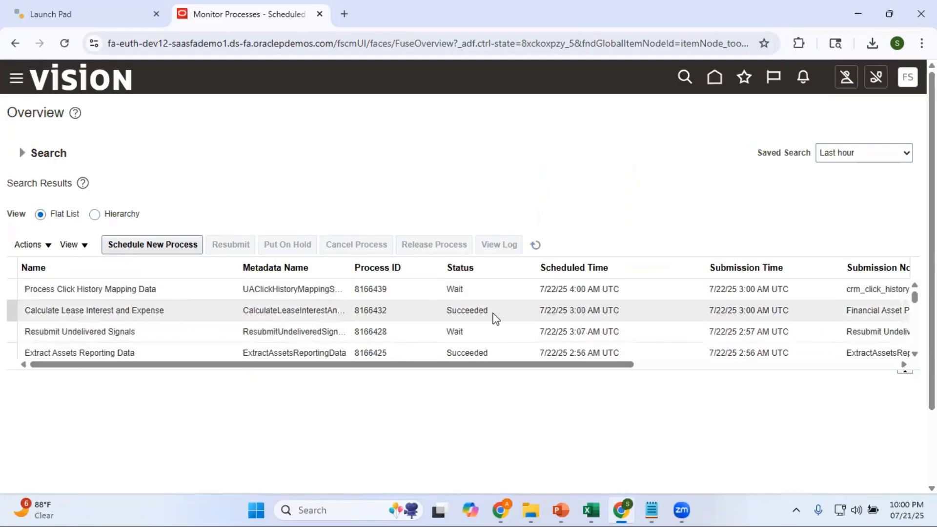
# Step: Return to Assets and submit the closing of the JUL-25 depreciation period for the SUPREMO US CORP book
pyautogui.click(715, 78)
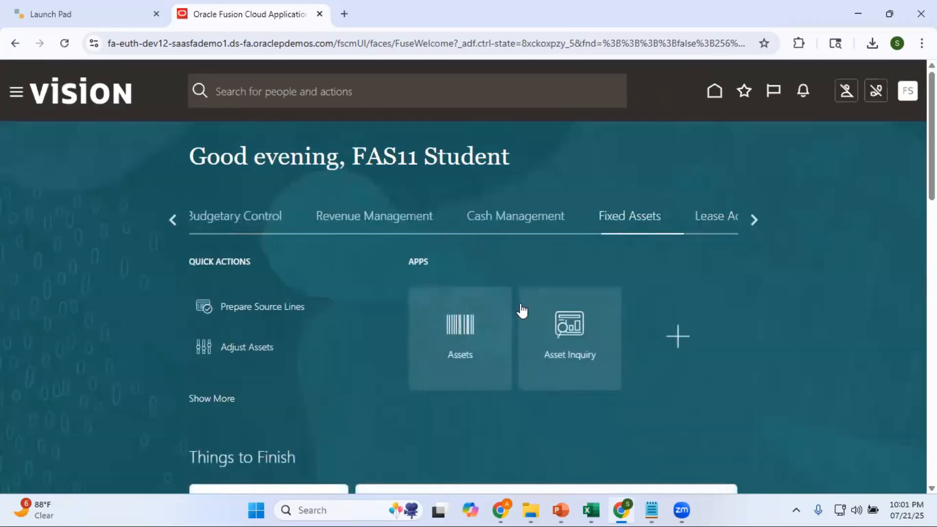
pyautogui.click(466, 326)
pyautogui.click(684, 258)
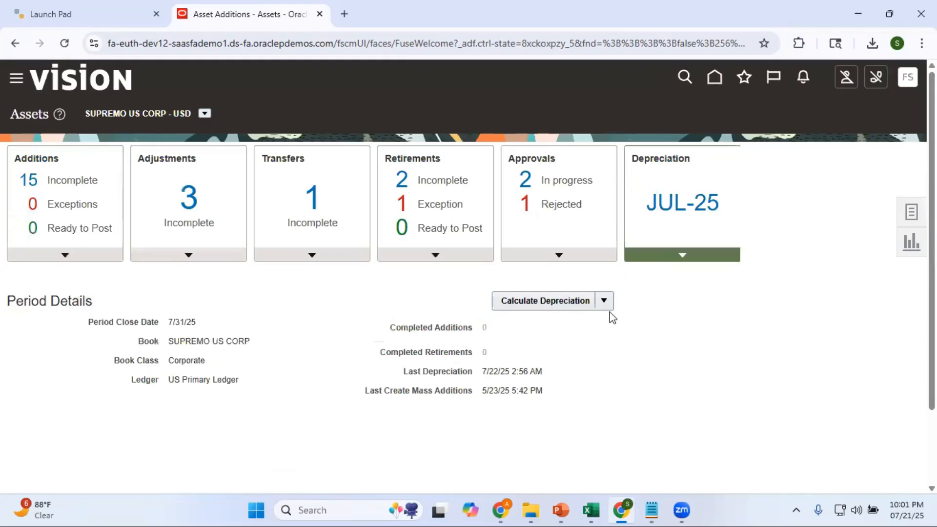
pyautogui.click(605, 301)
pyautogui.click(563, 345)
pyautogui.click(605, 296)
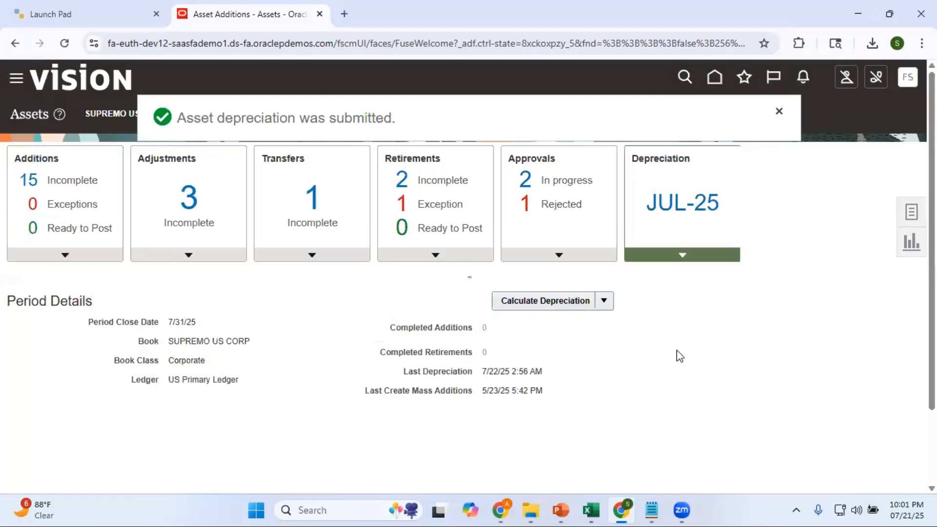
pyautogui.click(779, 112)
# Step: Open Scheduled Processes and refresh the list to monitor the Calculate Depreciation and Extract Assets Reporting Data processes
pyautogui.click(17, 78)
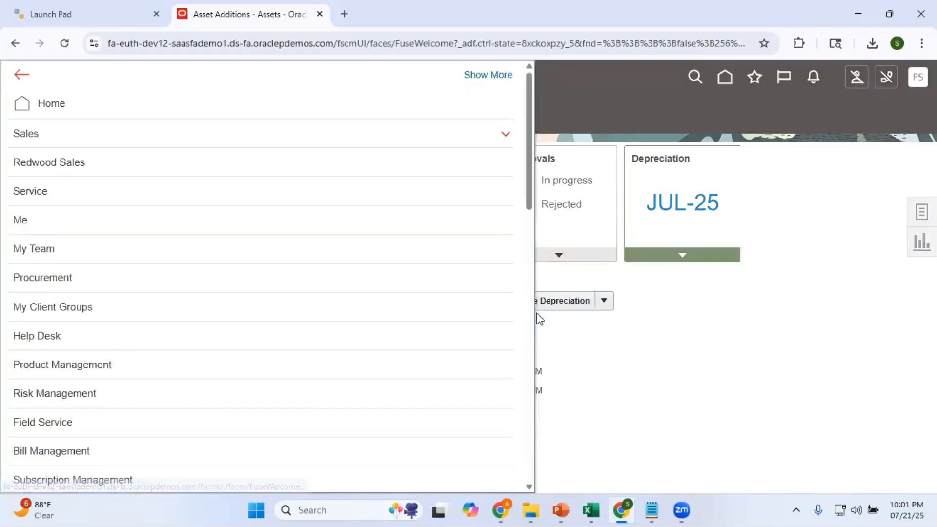
pyautogui.moveTo(530, 208); pyautogui.dragTo(555, 429)
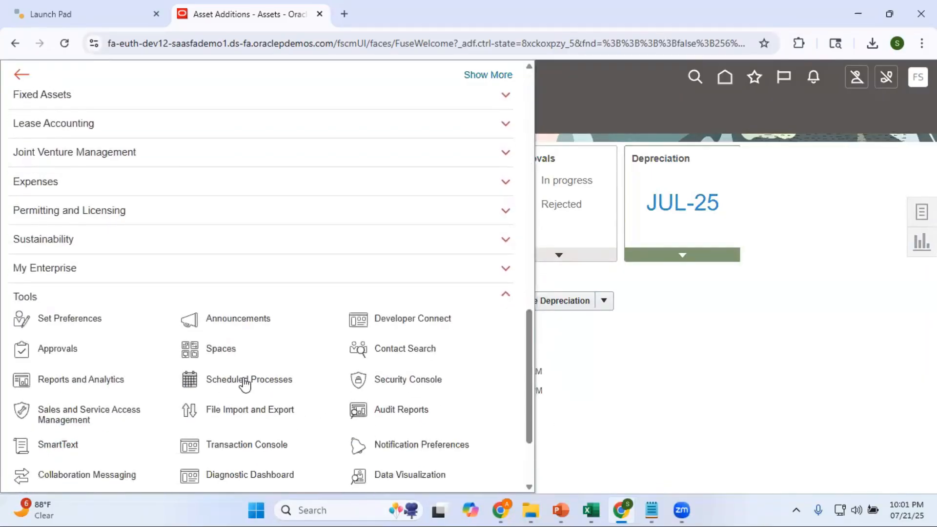
pyautogui.click(245, 385)
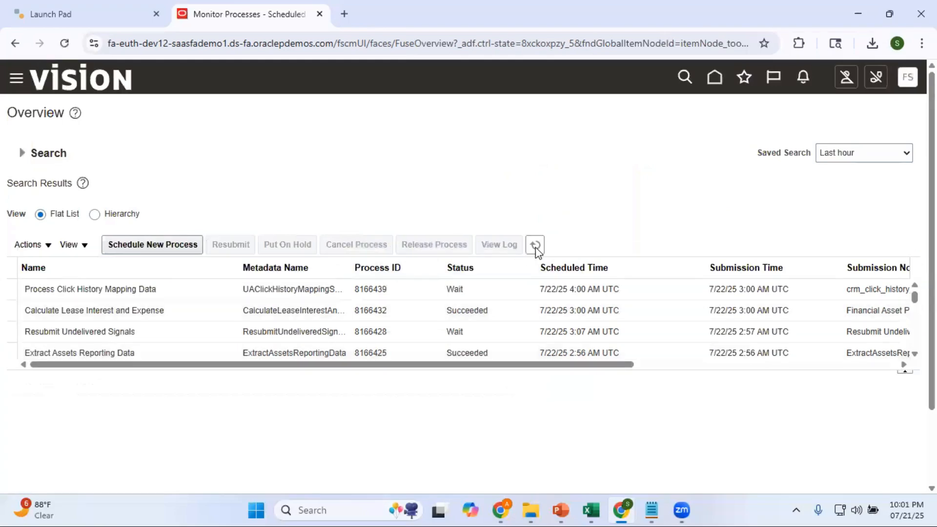
pyautogui.click(538, 247)
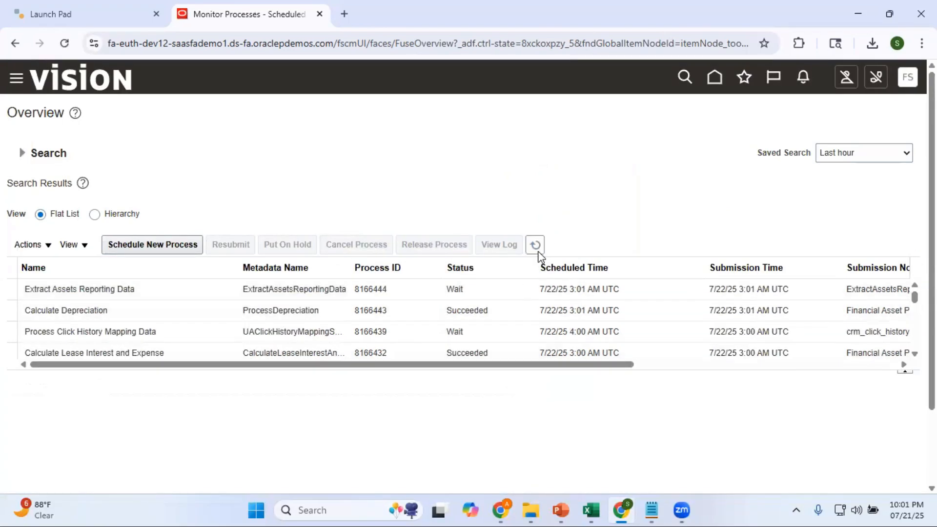
pyautogui.click(536, 247)
pyautogui.click(536, 245)
pyautogui.click(537, 246)
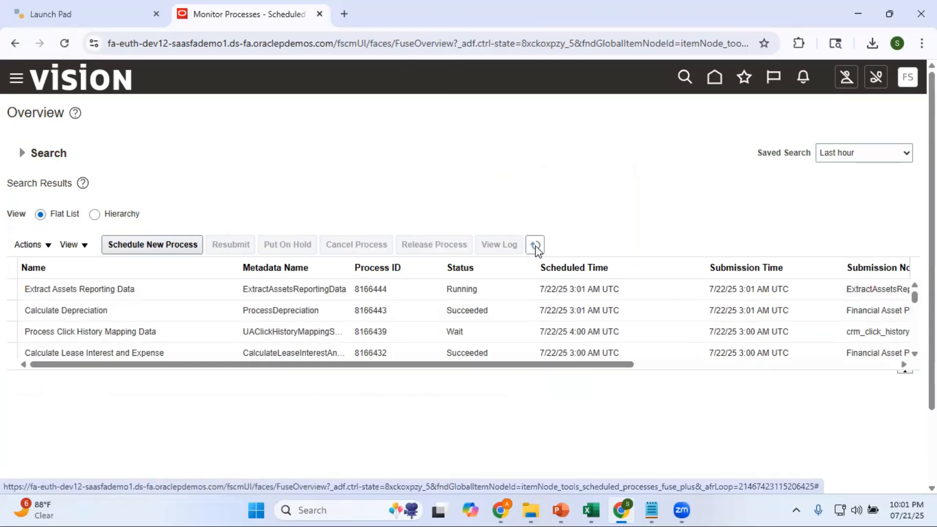
pyautogui.click(537, 248)
# Step: Return to Assets and view the depreciation period details of the SUPREMO US CORP book
pyautogui.click(714, 78)
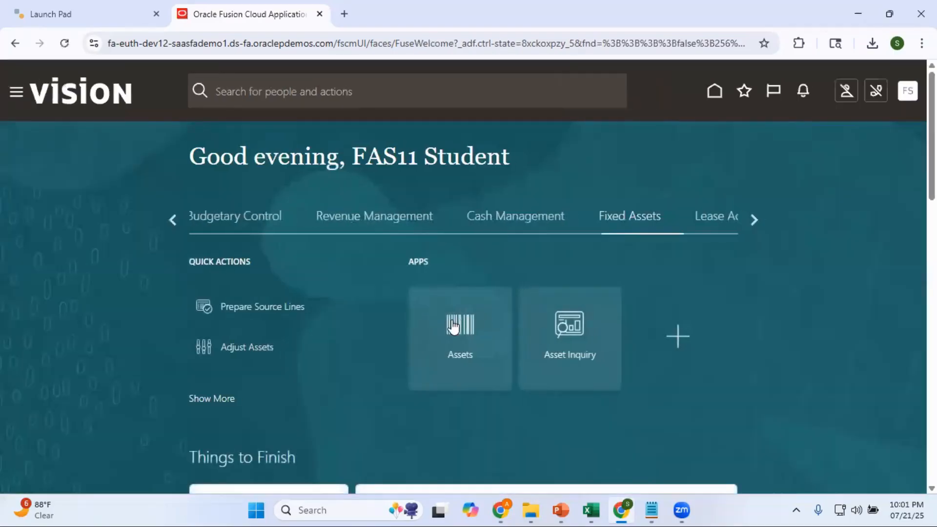
pyautogui.click(453, 326)
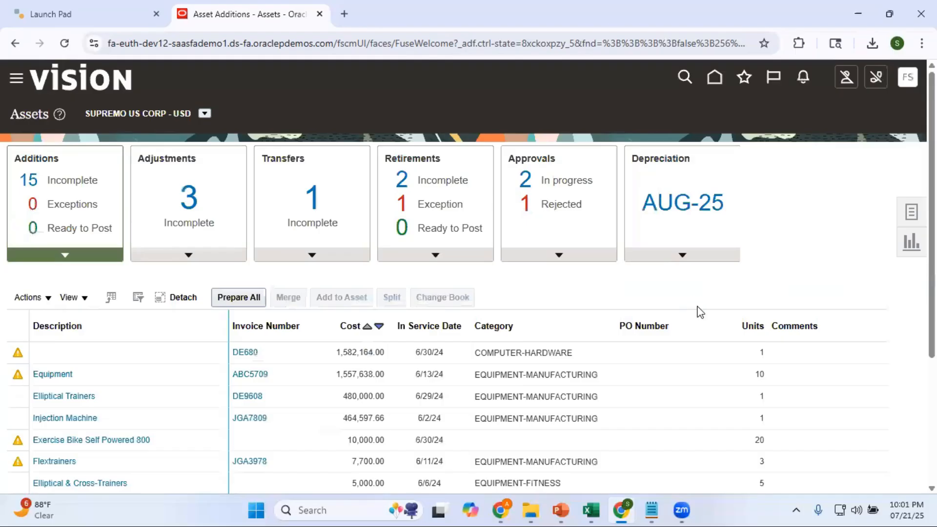
pyautogui.click(684, 254)
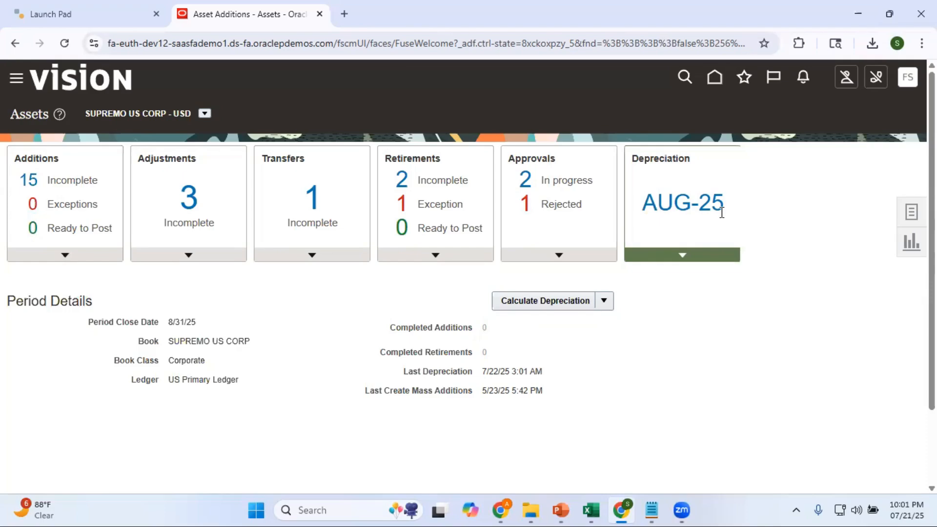
pyautogui.click(913, 215)
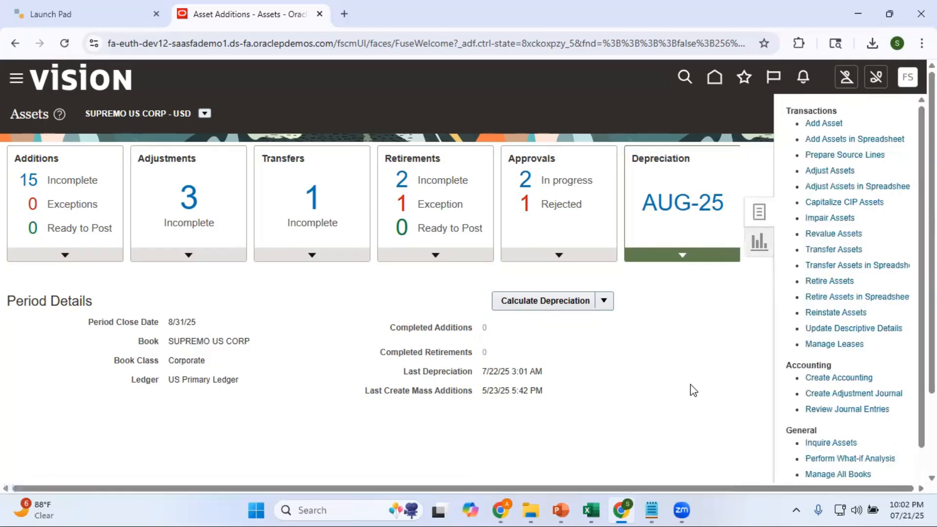
pyautogui.scroll(-2, 911, 416)
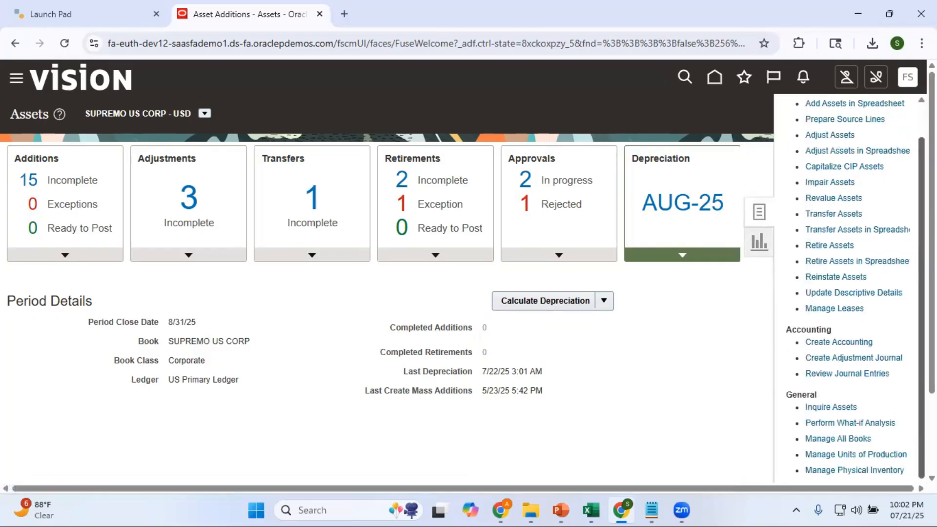
pyautogui.click(833, 435)
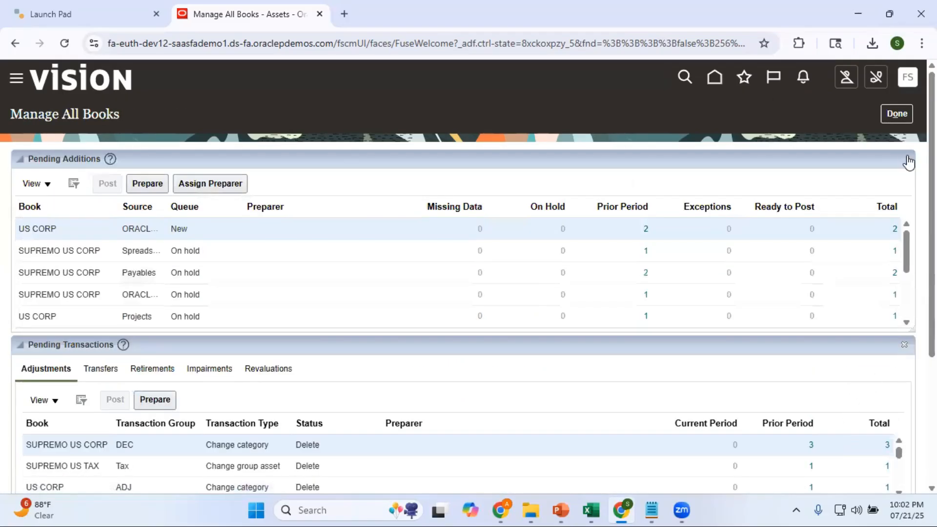
pyautogui.click(896, 114)
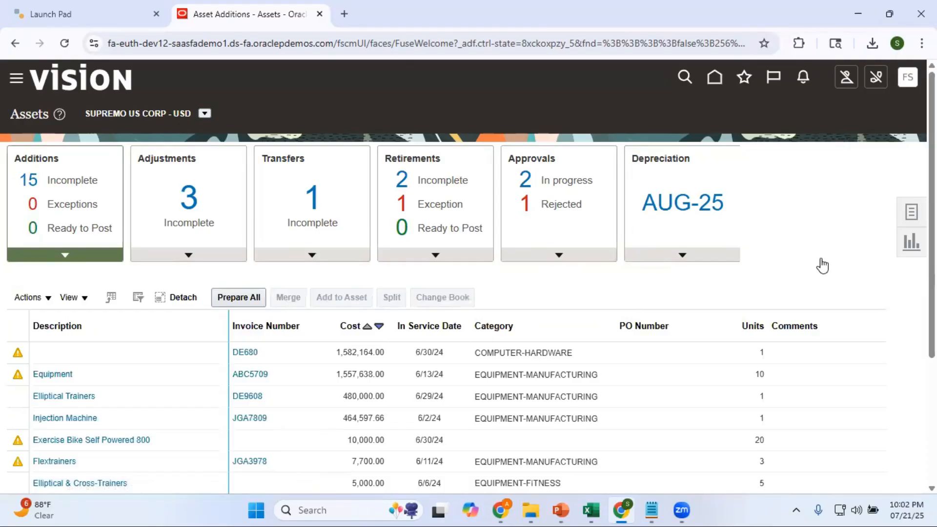
# Step: In Manage All Books, open the previous period for the SUPREMO US CORP book in the Asset Book Monitor
pyautogui.click(911, 213)
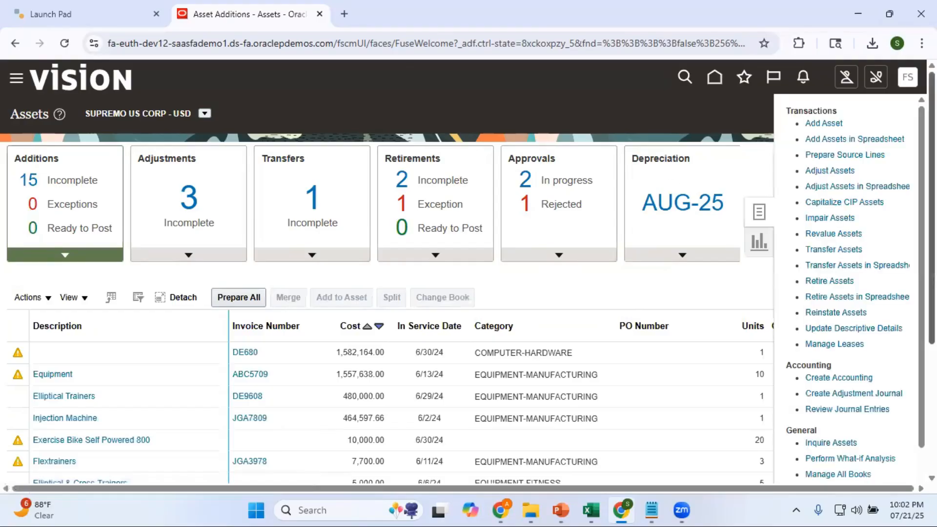
pyautogui.scroll(-1, 849, 439)
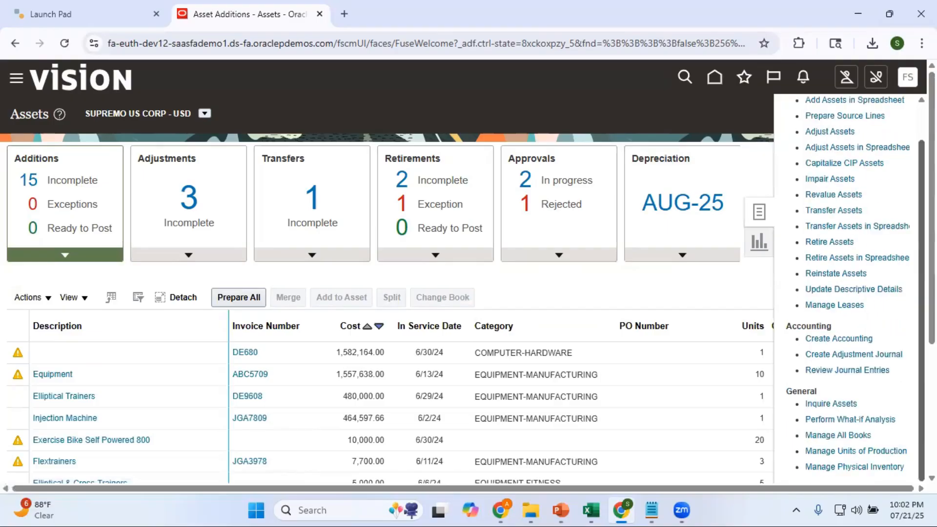
pyautogui.click(848, 436)
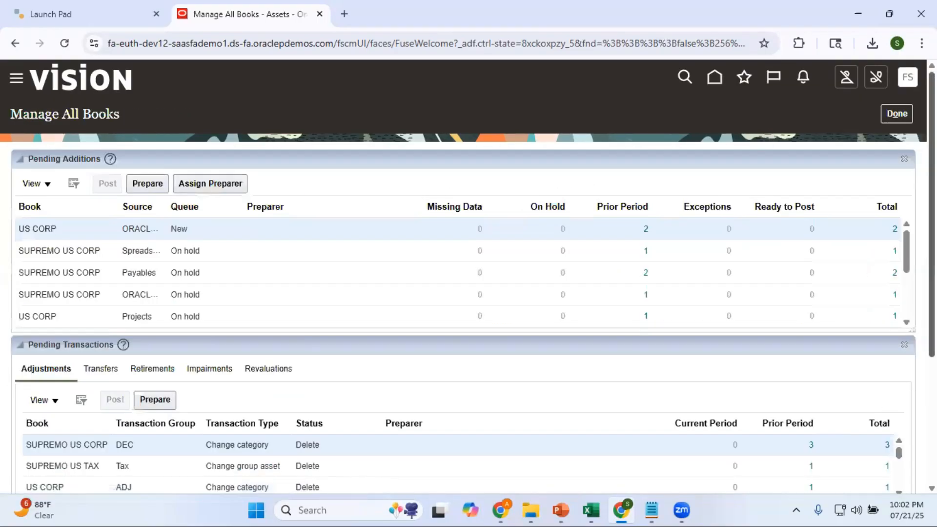
pyautogui.scroll(-4, 39, 358)
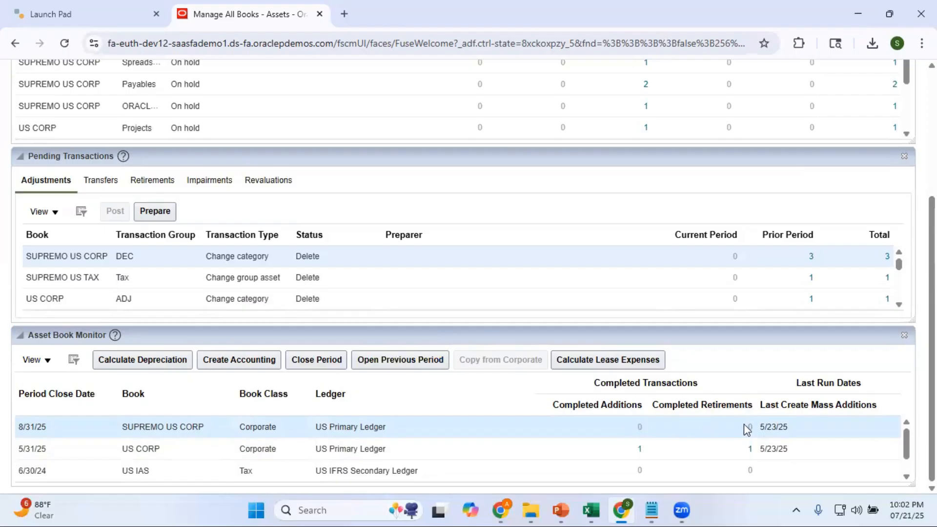
pyautogui.click(407, 365)
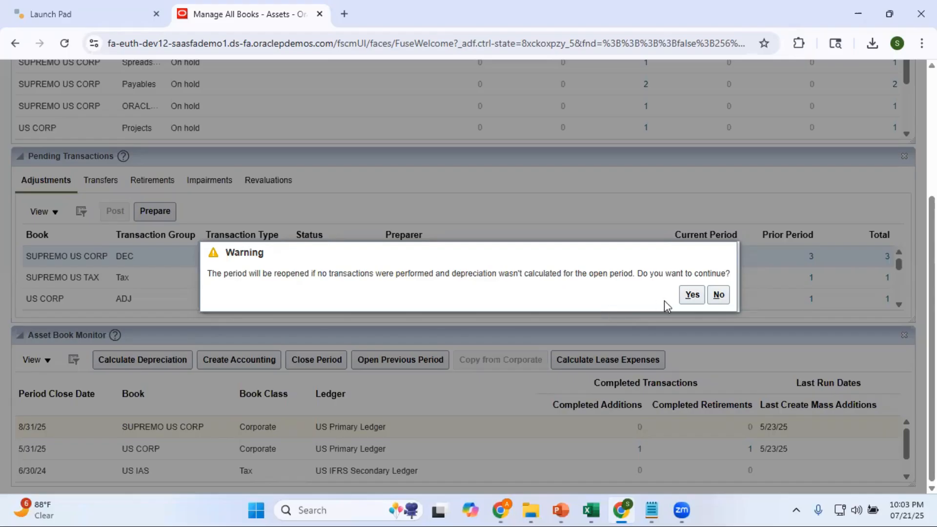
pyautogui.click(692, 295)
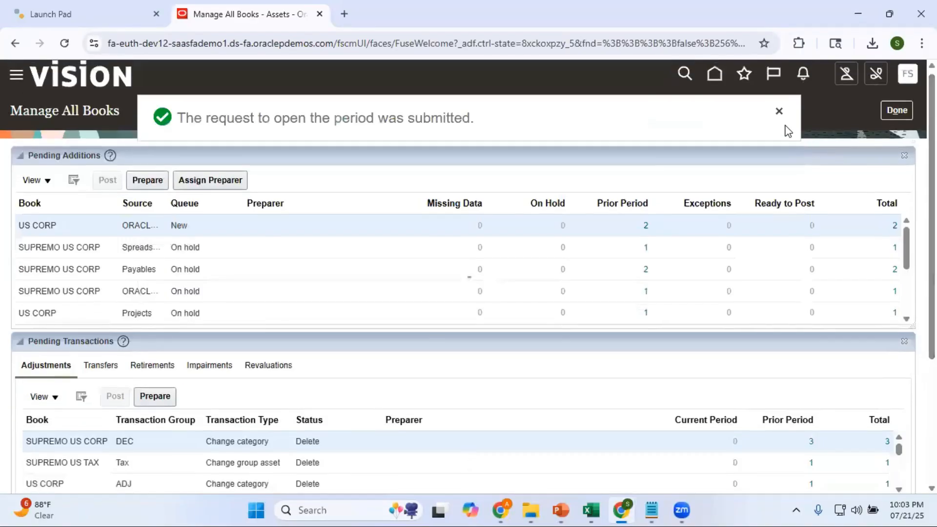
pyautogui.click(781, 113)
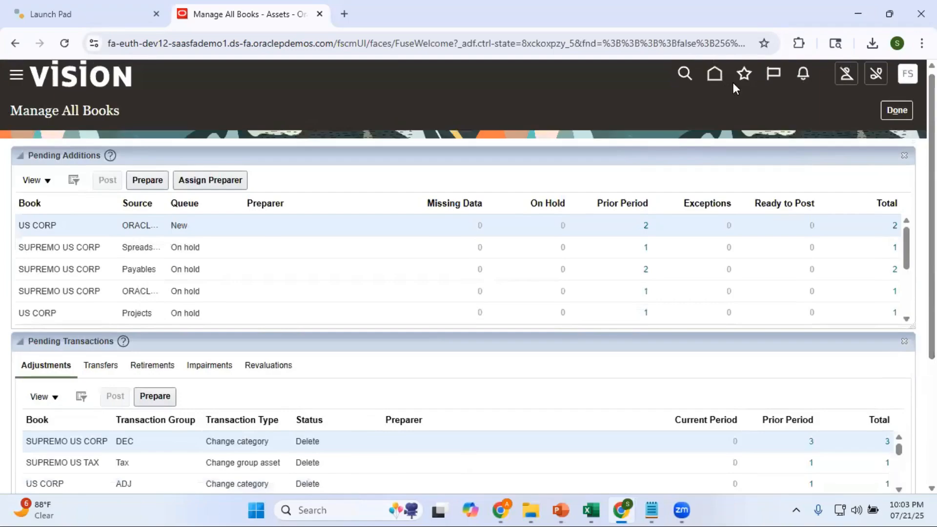
# Step: Open Scheduled Processes and refresh the list to monitor the Post Online Assets Transactions process
pyautogui.click(16, 76)
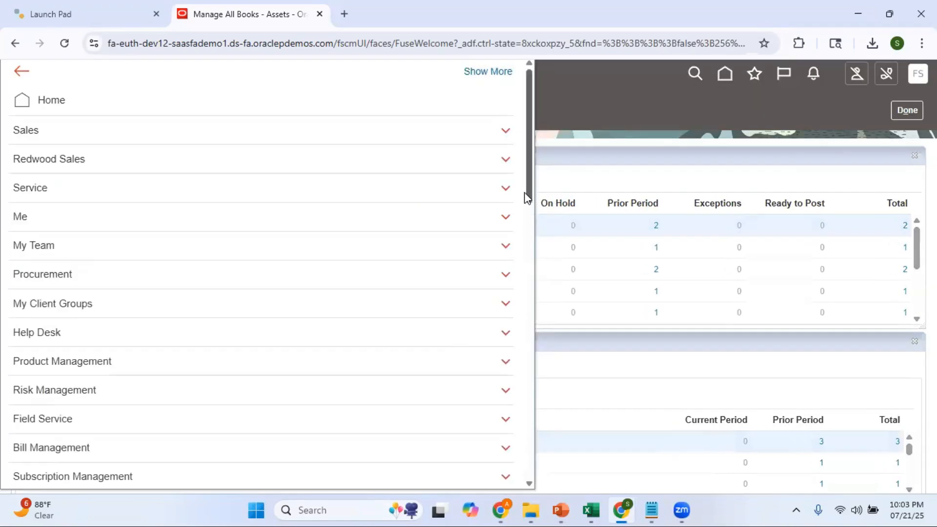
pyautogui.moveTo(527, 188); pyautogui.dragTo(560, 449)
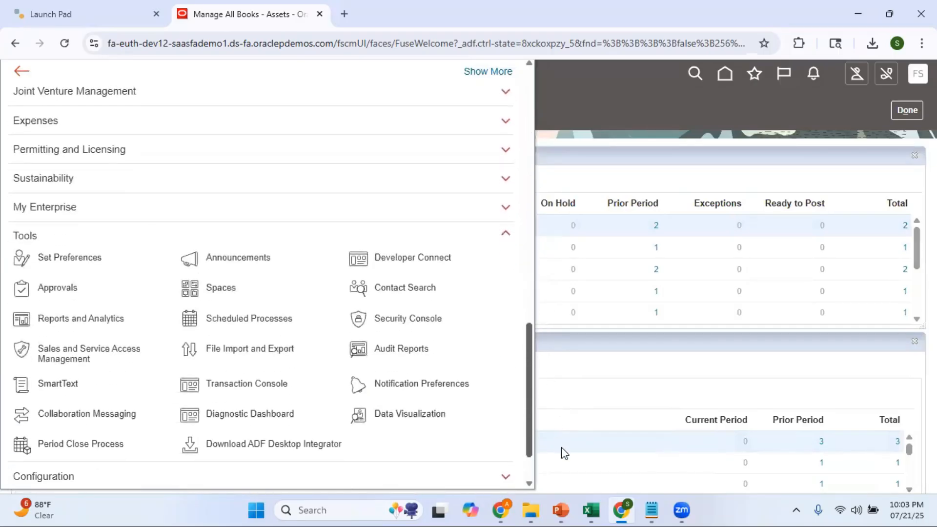
pyautogui.click(253, 320)
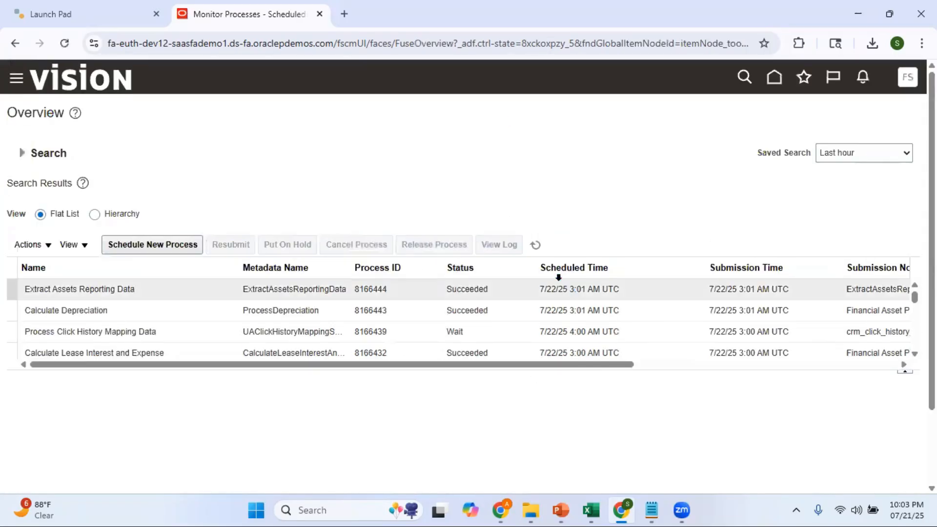
pyautogui.click(537, 246)
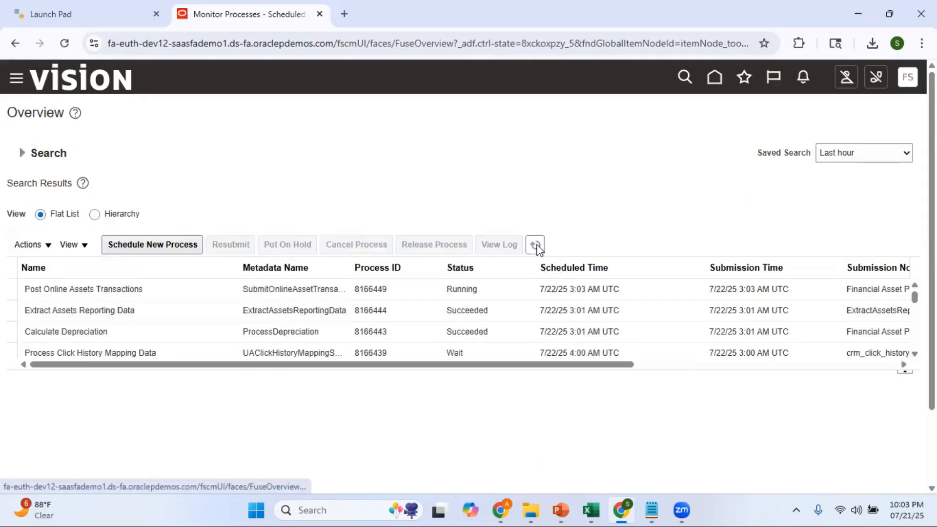
pyautogui.click(537, 246)
pyautogui.click(537, 246)
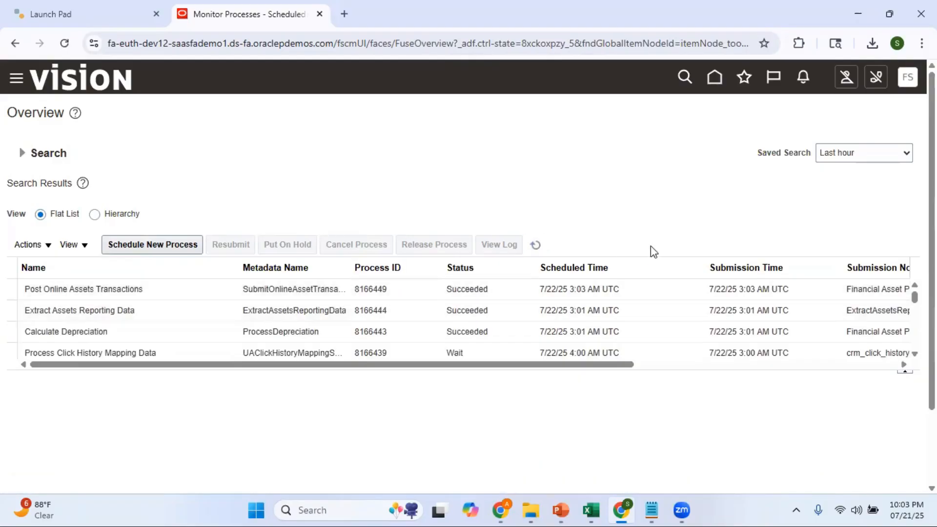
# Step: Return to Assets and close the JUL-25 depreciation period for the SUPREMO US CORP book, dismissing the confirmation message
pyautogui.click(714, 78)
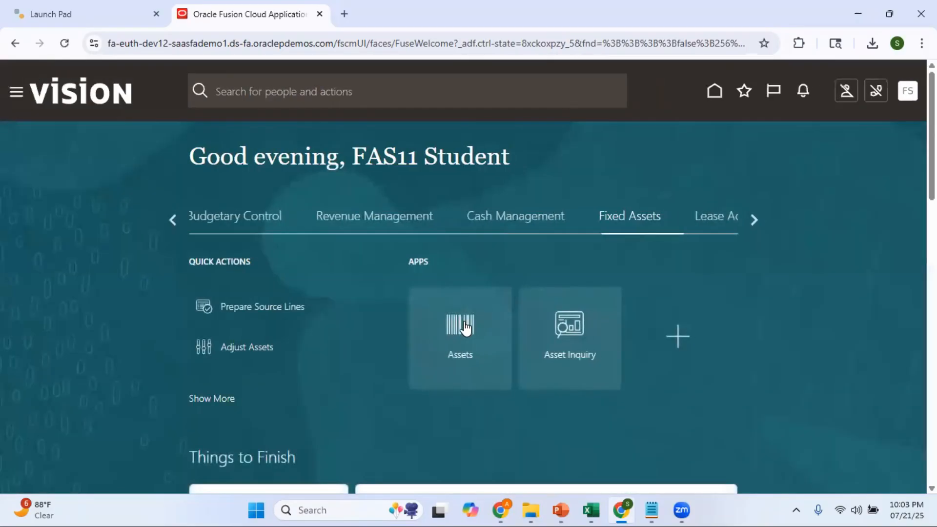
pyautogui.click(466, 328)
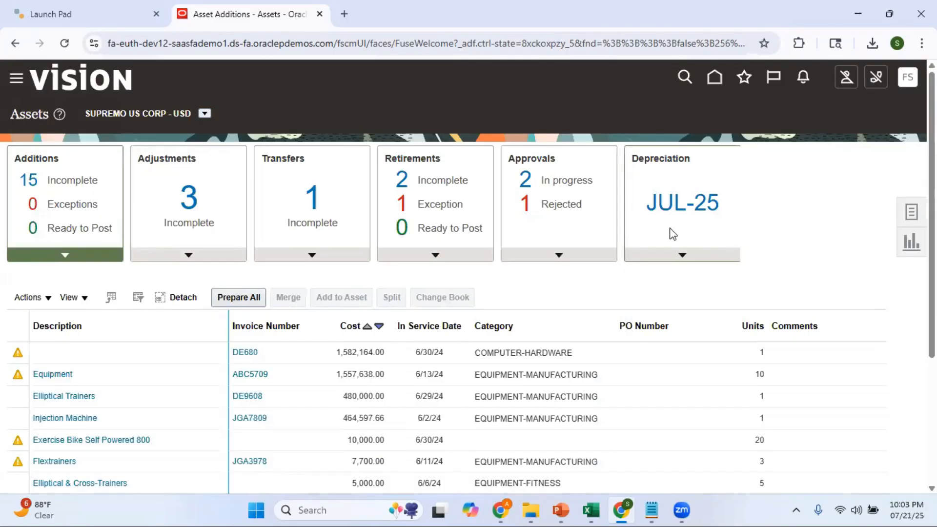
pyautogui.click(679, 257)
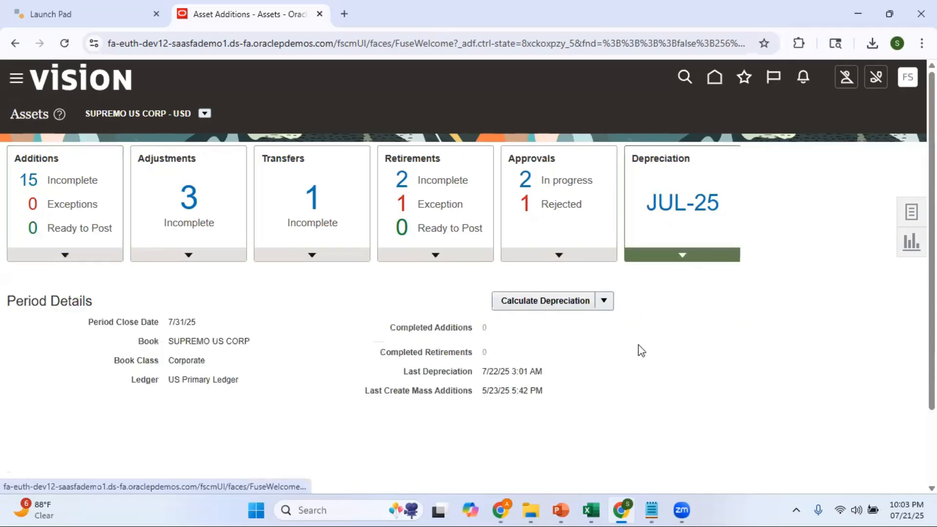
pyautogui.click(604, 301)
pyautogui.click(545, 343)
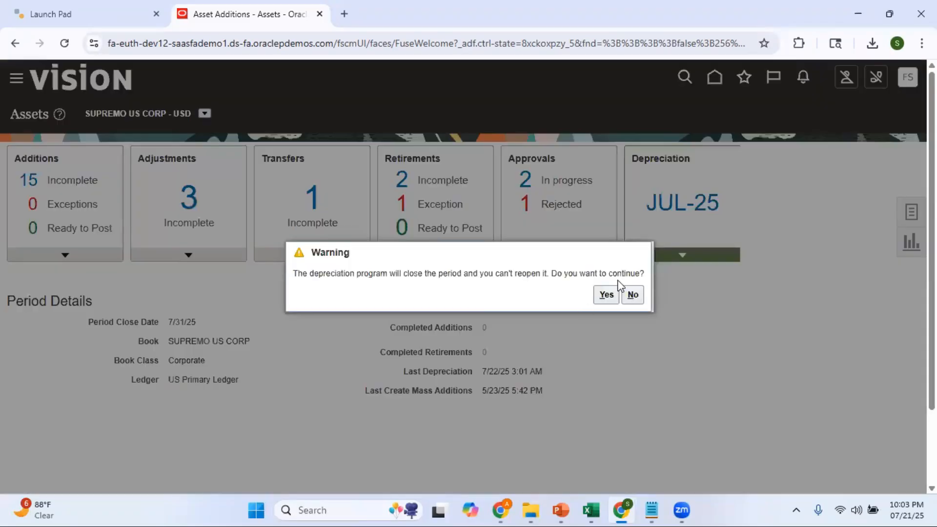
pyautogui.click(608, 294)
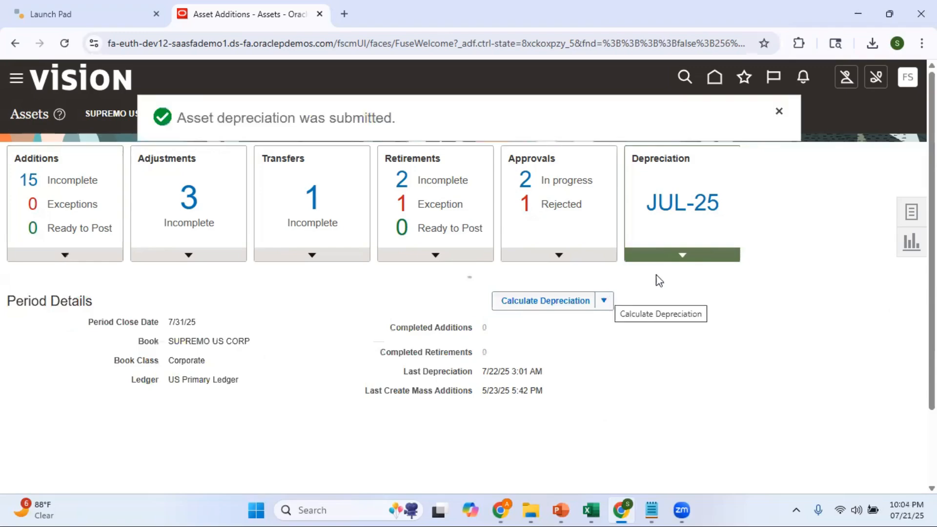
pyautogui.click(779, 112)
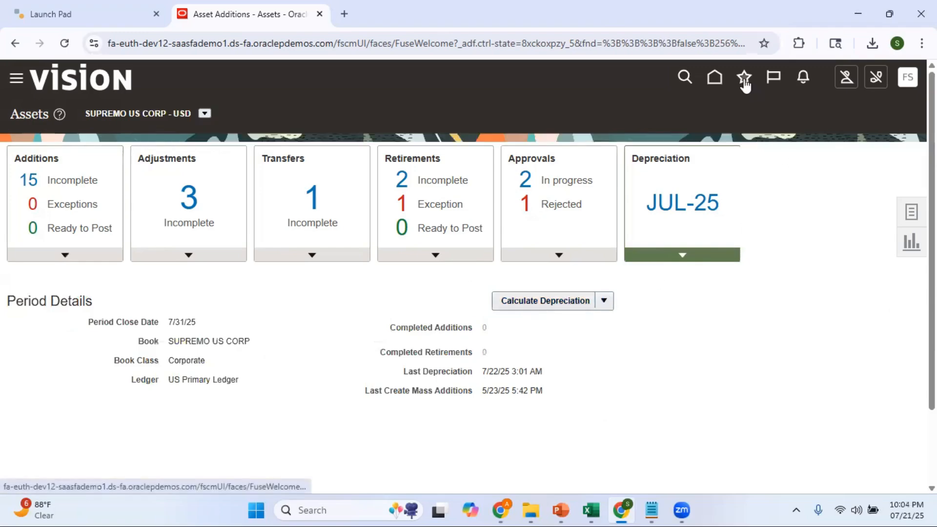
# Step: Open Scheduled Processes and refresh the list to monitor the depreciation and reporting data extraction processes
pyautogui.click(744, 81)
pyautogui.click(527, 177)
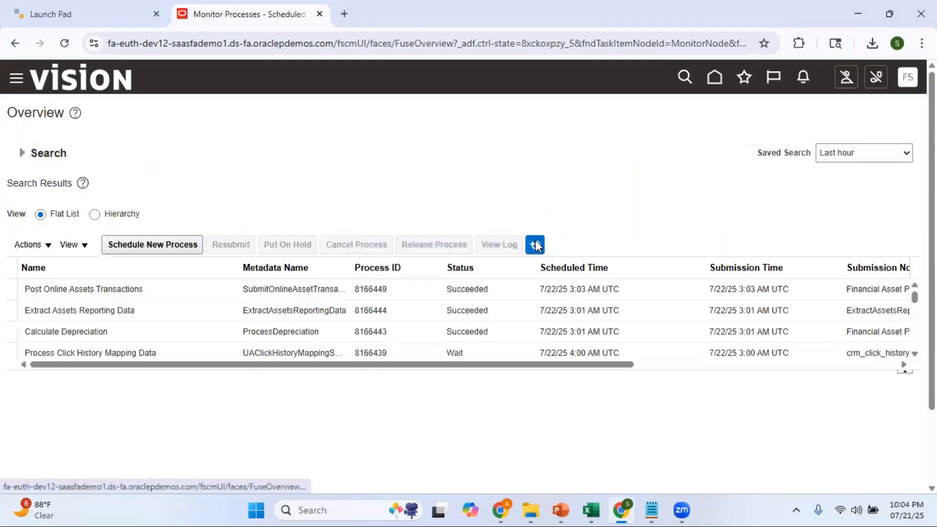
pyautogui.click(535, 245)
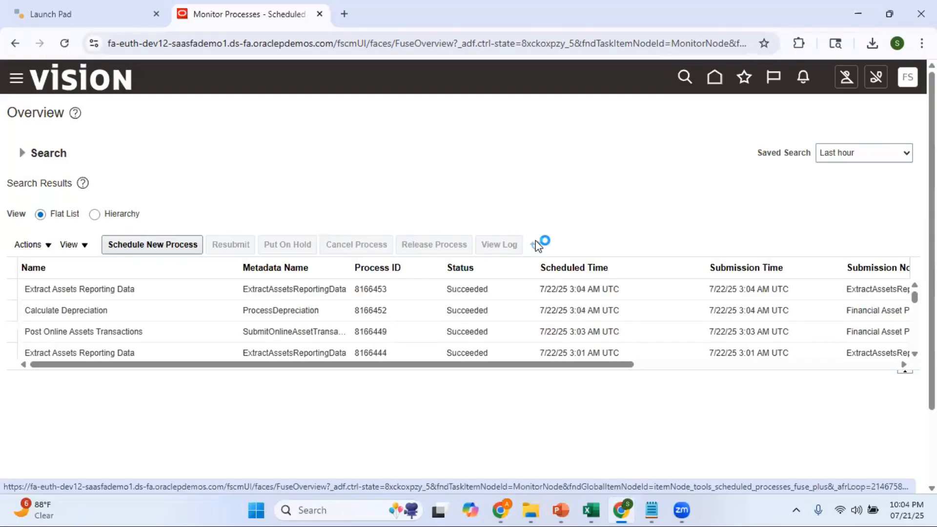
# Step: Return to Assets and view the current depreciation period details of the SUPREMO US CORP book
pyautogui.click(716, 83)
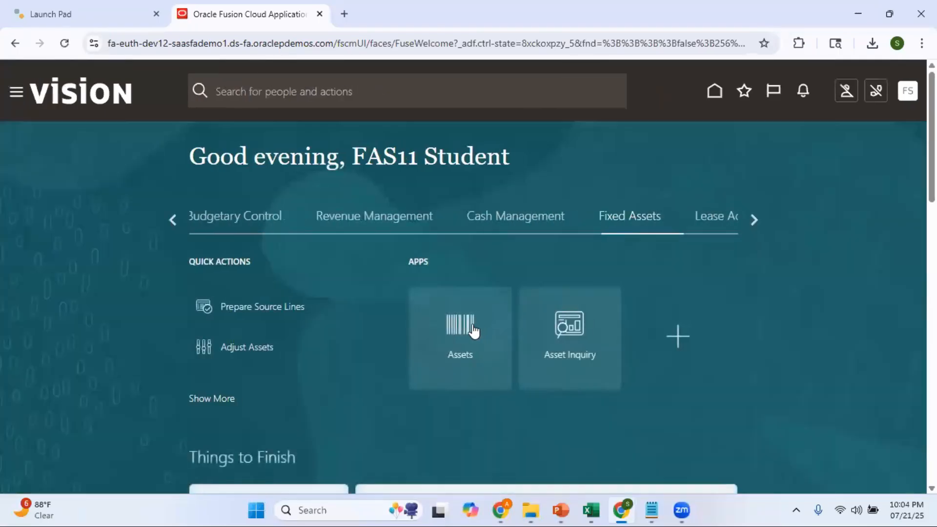
pyautogui.click(473, 331)
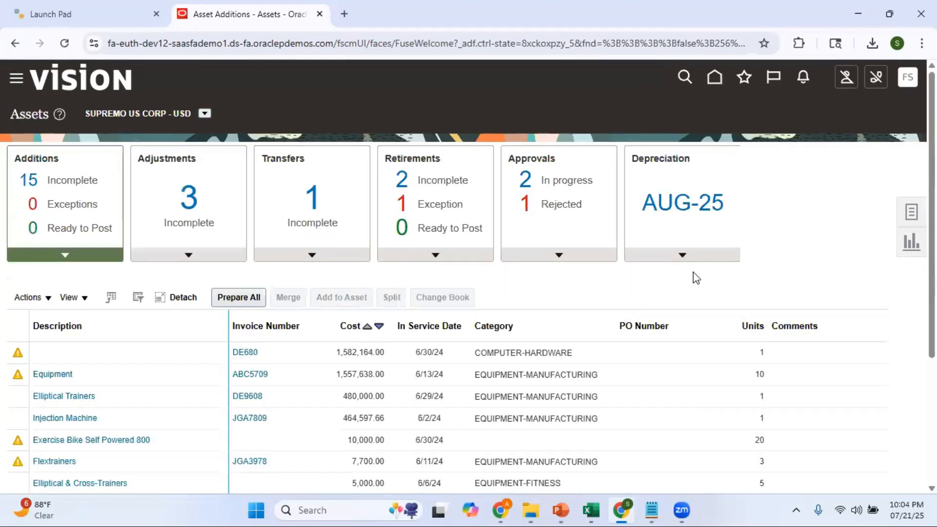
pyautogui.click(682, 255)
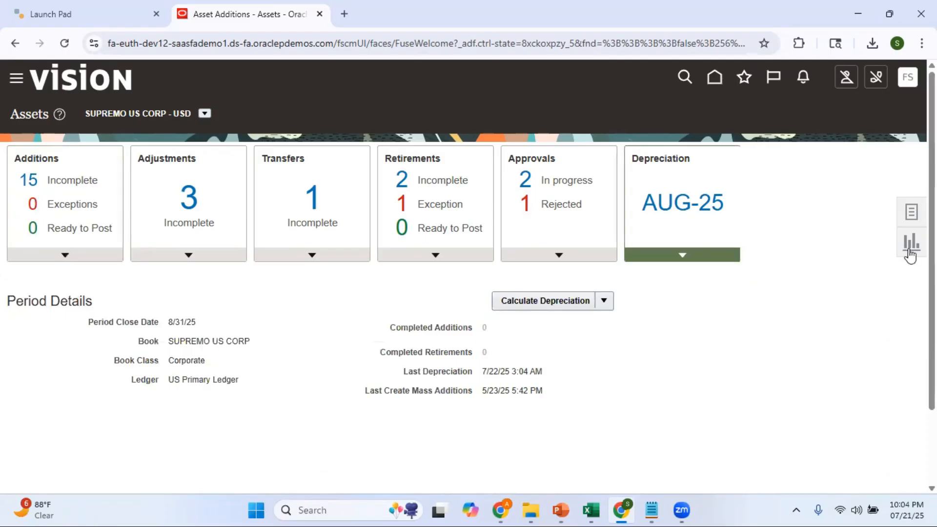
# Step: In Manage All Books, open the previous period for the SUPREMO US CORP book in the Asset Book Monitor
pyautogui.click(912, 218)
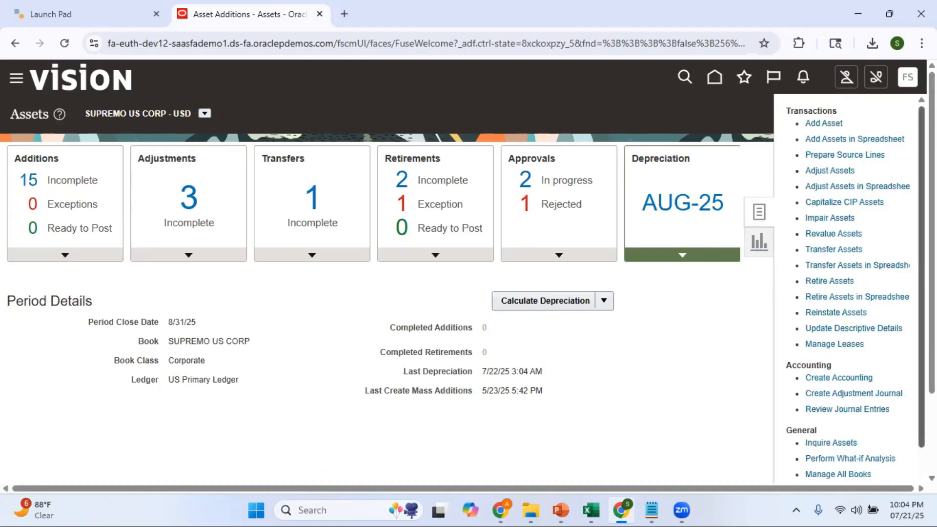
pyautogui.scroll(-1, 854, 437)
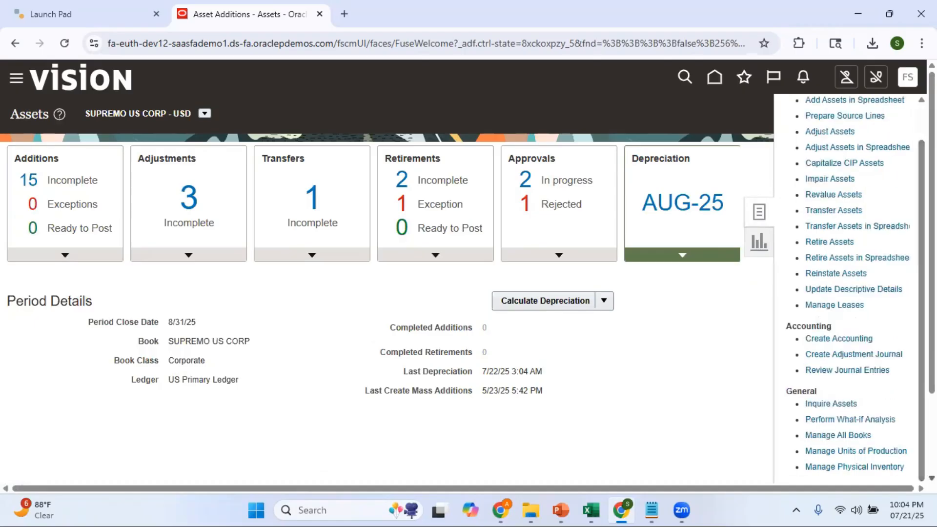
pyautogui.click(853, 434)
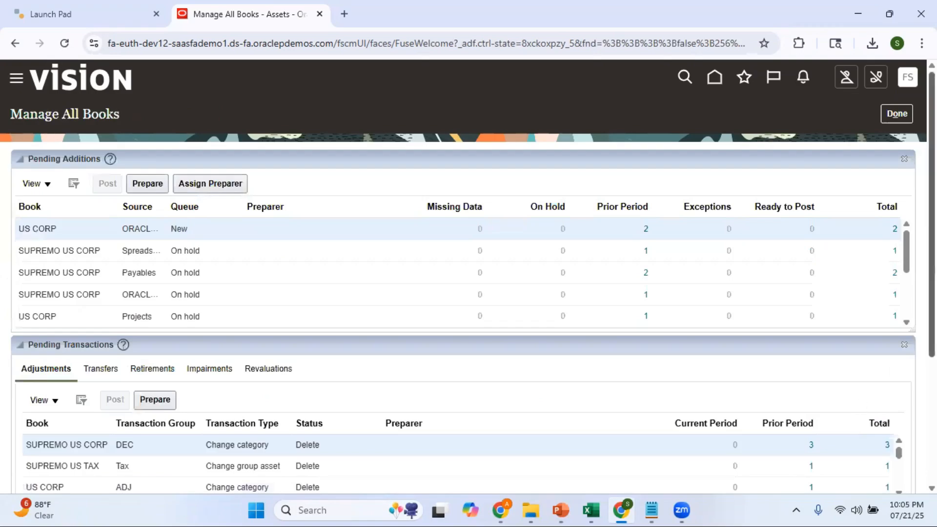
pyautogui.scroll(-2, 858, 398)
pyautogui.scroll(-2, 464, 430)
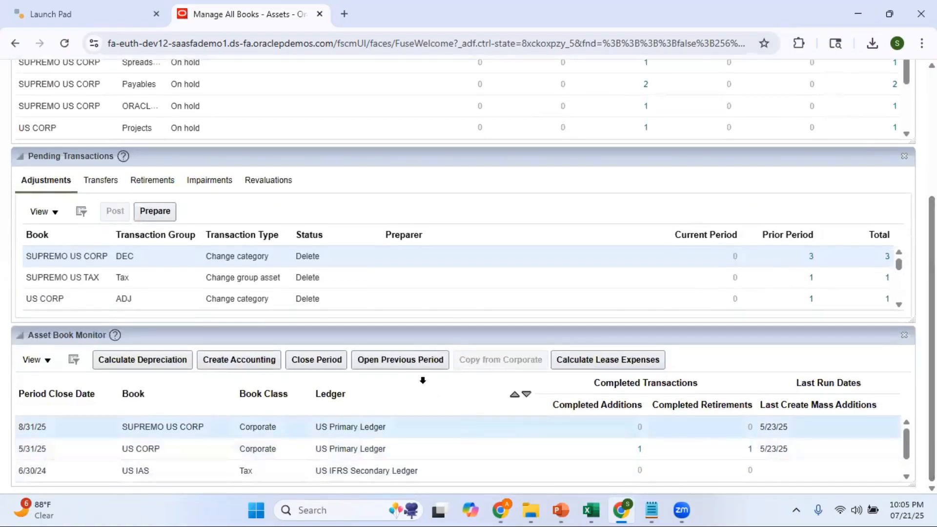
pyautogui.click(409, 364)
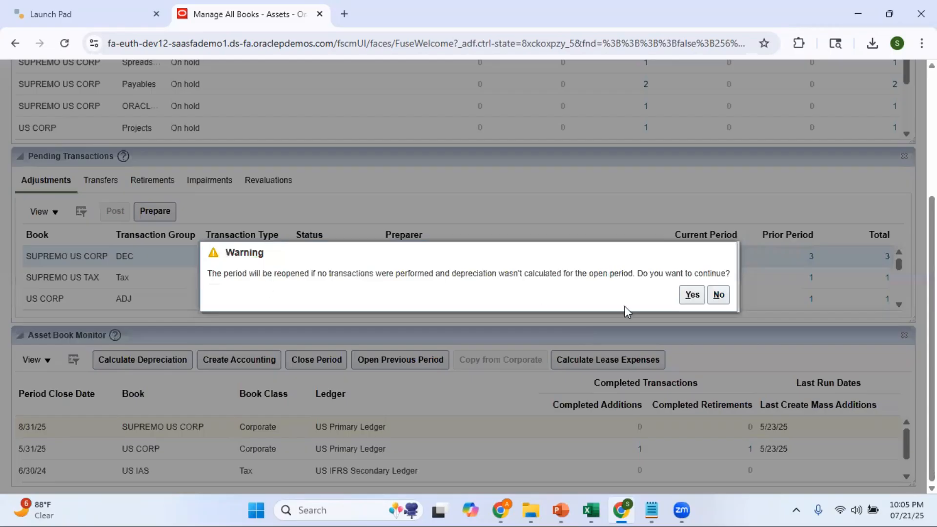
pyautogui.click(691, 296)
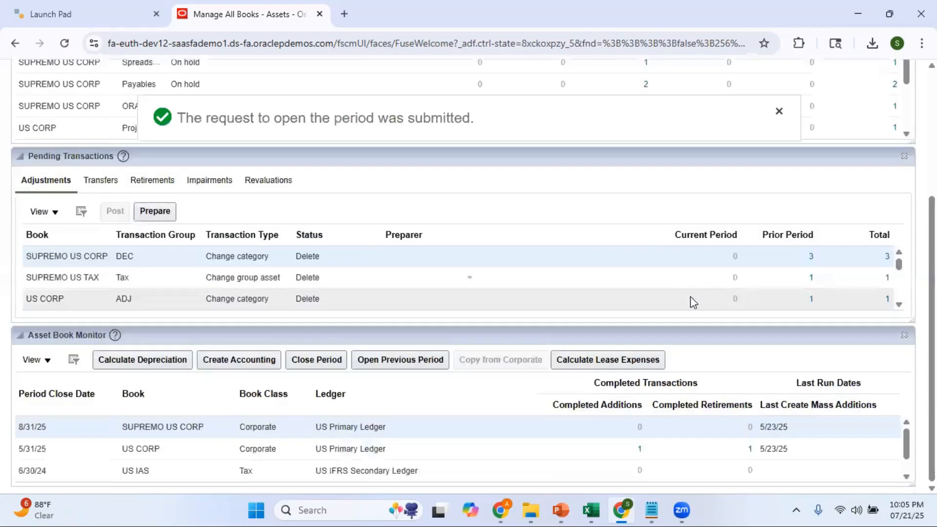
pyautogui.moveTo(932, 273); pyautogui.dragTo(932, 147)
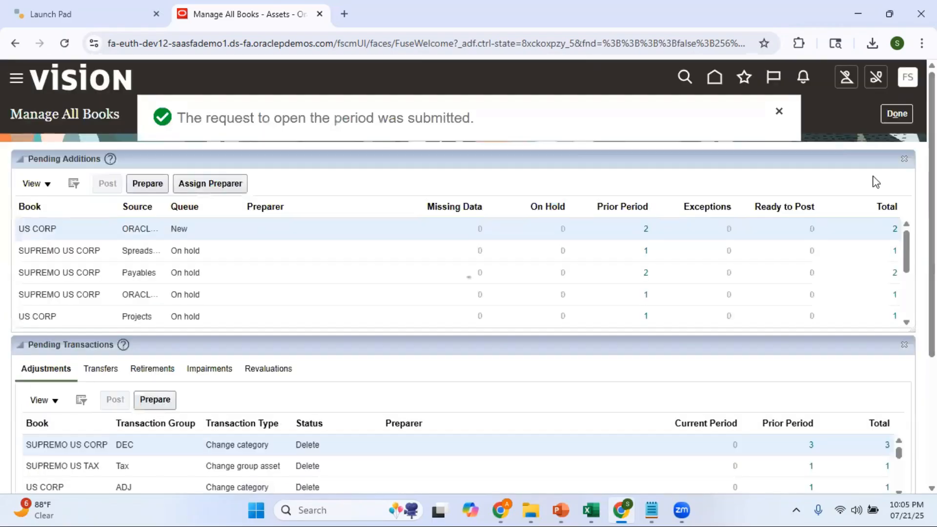
pyautogui.click(778, 113)
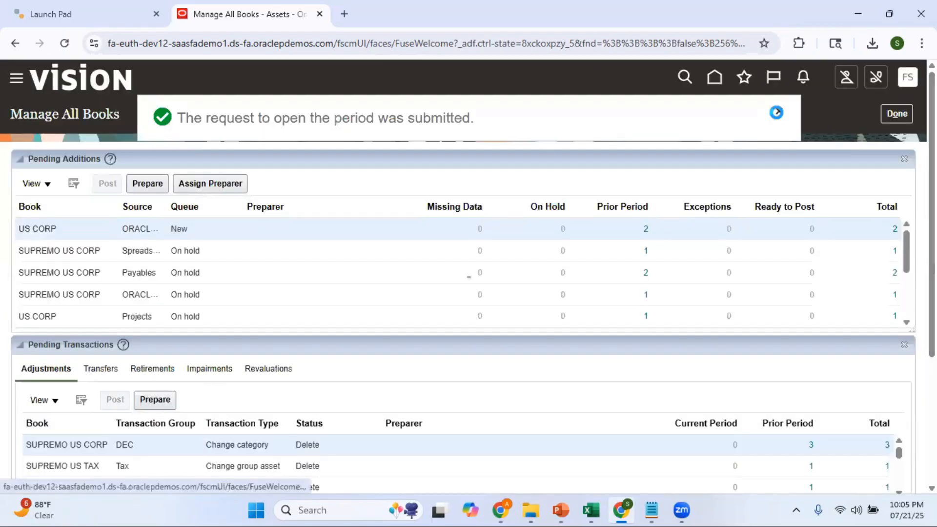
# Step: Open Scheduled Processes and refresh the list repeatedly to monitor the Post Online Assets Transactions process
pyautogui.click(744, 77)
pyautogui.click(519, 191)
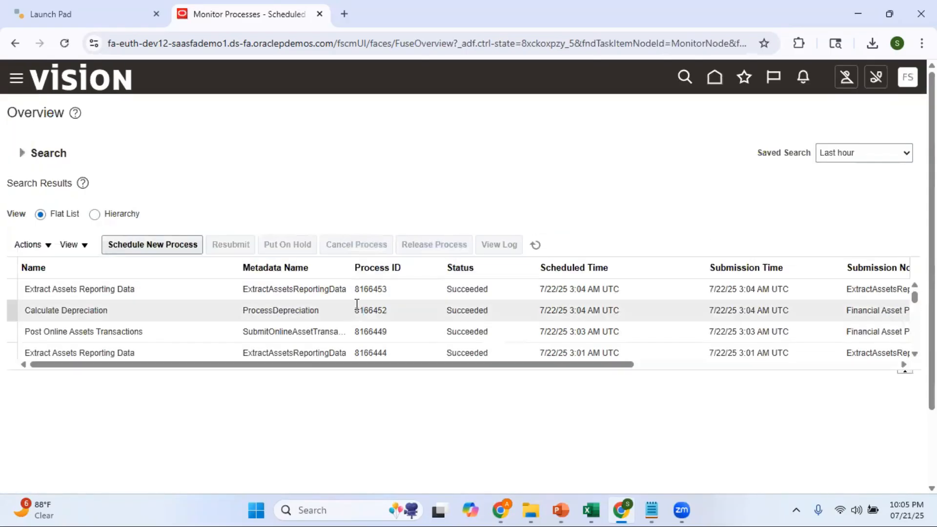
pyautogui.click(537, 245)
pyautogui.click(538, 246)
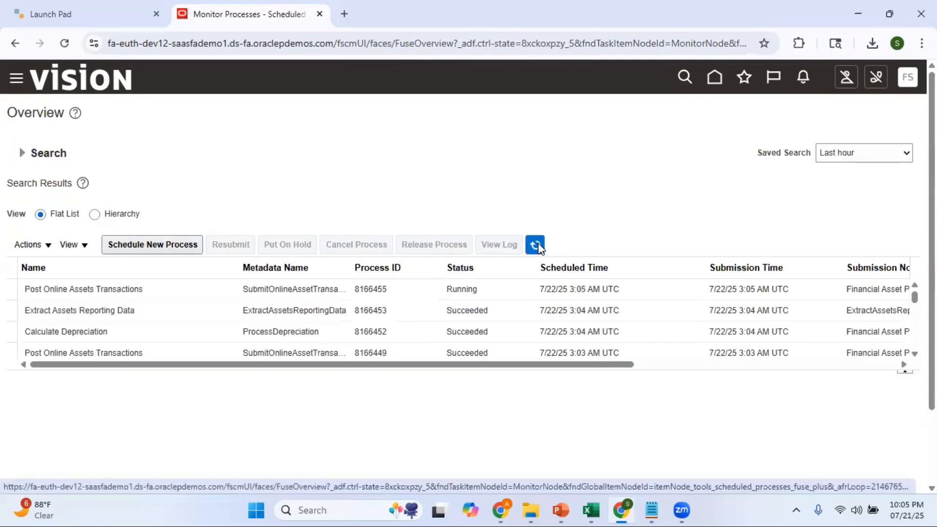
pyautogui.click(538, 246)
pyautogui.click(537, 245)
pyautogui.click(537, 245)
# Step: Return to Assets and close the reopened JUL-25 depreciation period for the SUPREMO US CORP book
pyautogui.click(715, 78)
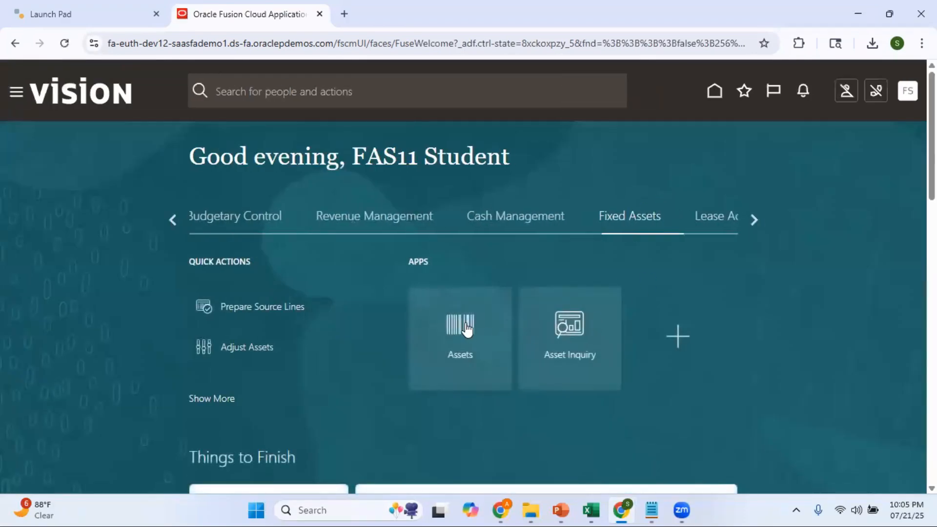
pyautogui.click(466, 330)
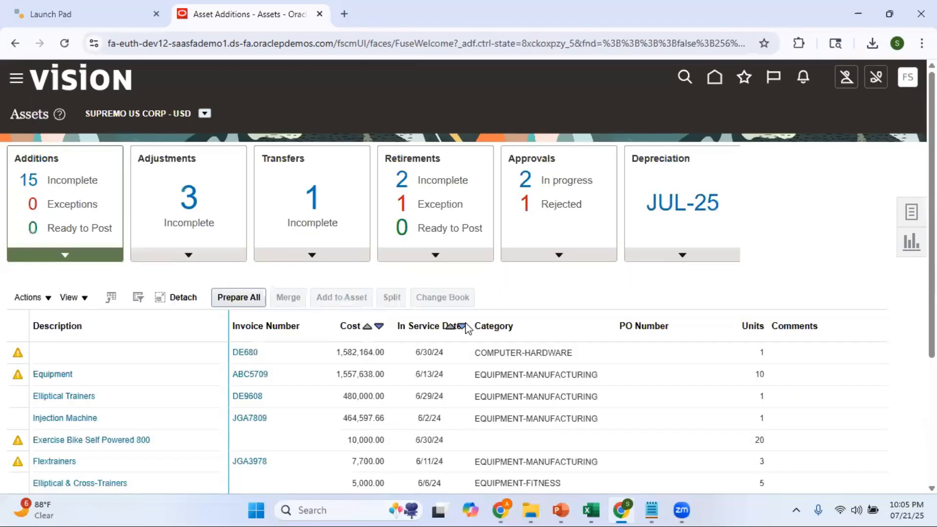
pyautogui.click(684, 260)
pyautogui.click(604, 305)
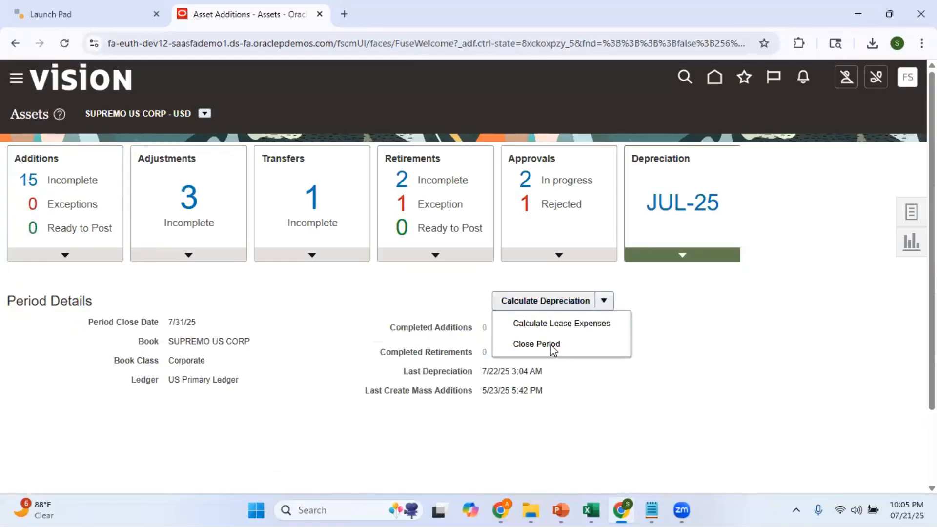
pyautogui.click(552, 345)
pyautogui.click(606, 296)
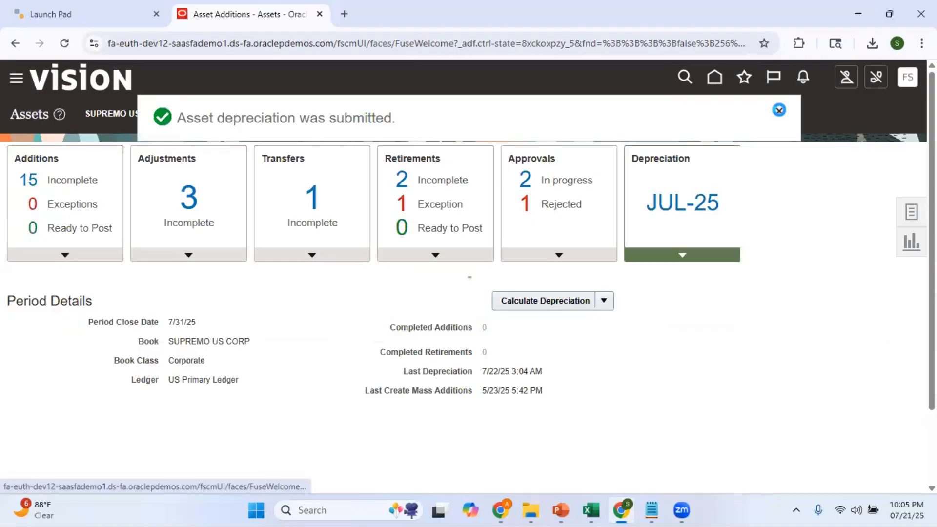
pyautogui.click(779, 110)
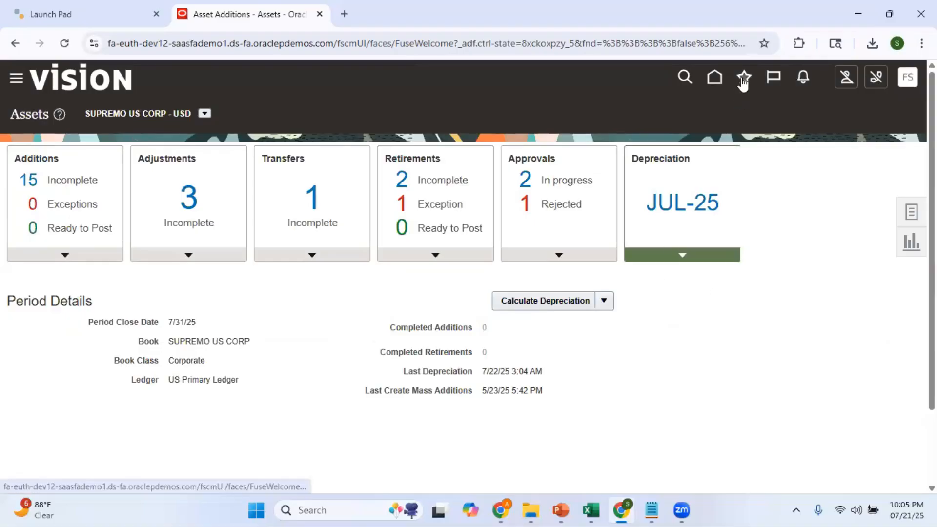
# Step: Open Scheduled Processes and refresh the list until the Calculate Depreciation and Extract Assets Reporting Data processes finish
pyautogui.click(743, 79)
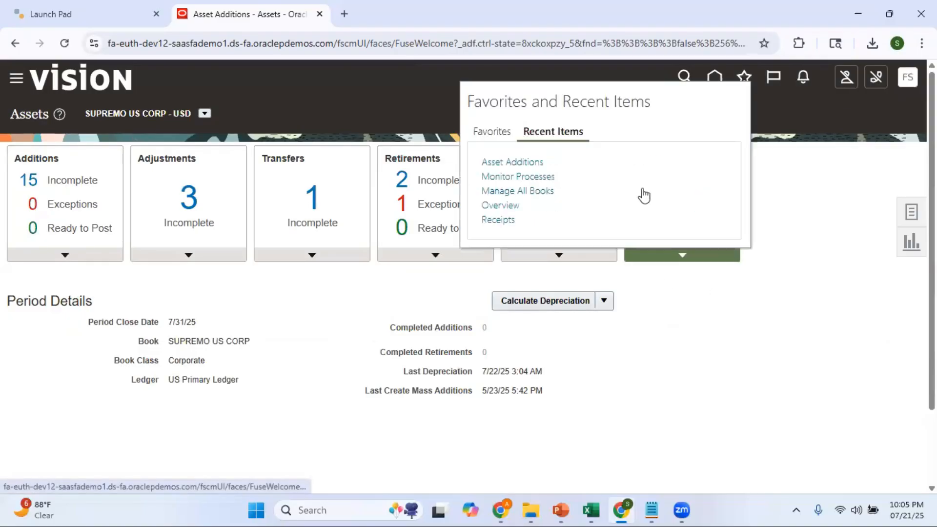
pyautogui.click(525, 178)
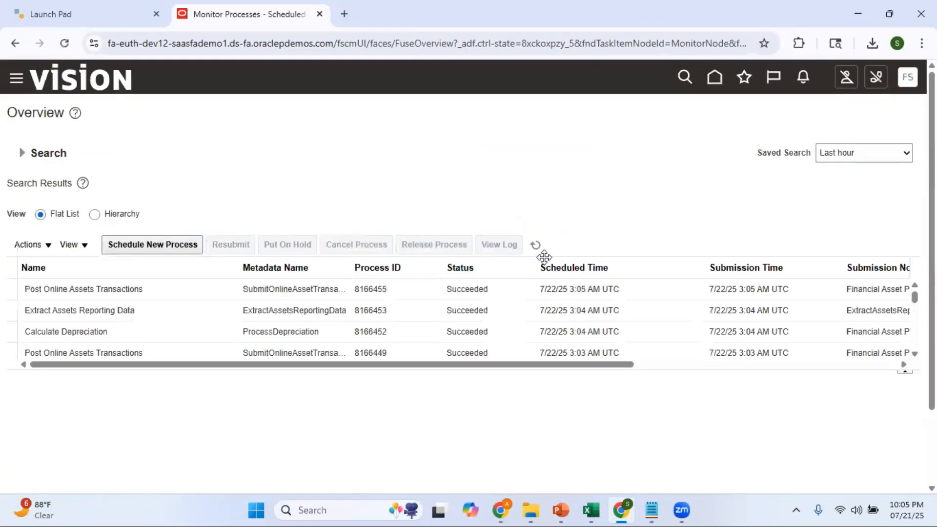
pyautogui.click(536, 246)
pyautogui.click(537, 246)
pyautogui.click(537, 246)
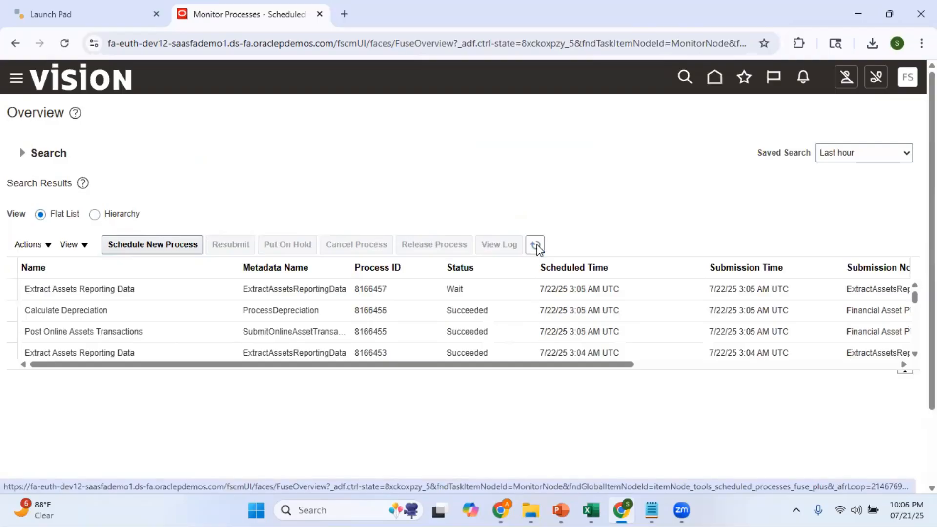
pyautogui.click(537, 246)
pyautogui.click(537, 246)
pyautogui.click(537, 246)
pyautogui.click(537, 246)
pyautogui.click(537, 246)
pyautogui.click(536, 246)
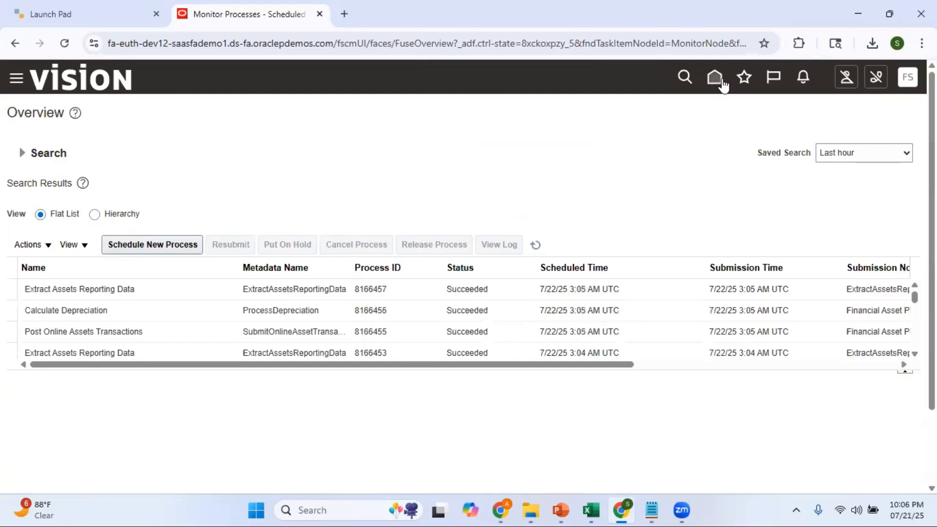
# Step: Return to Assets and submit Calculate Lease Expenses and Calculate Depreciation for the AUG-25 period of the SUPREMO US CORP book
pyautogui.click(746, 84)
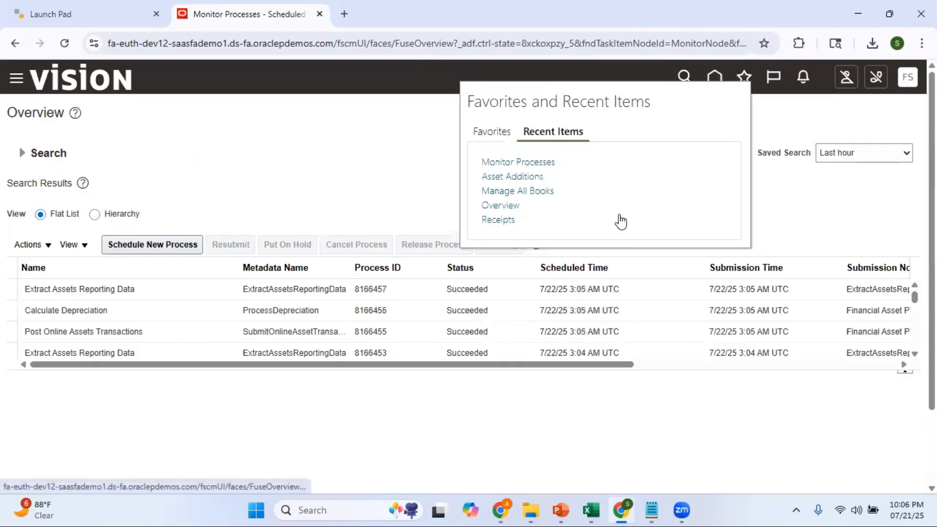
pyautogui.click(520, 179)
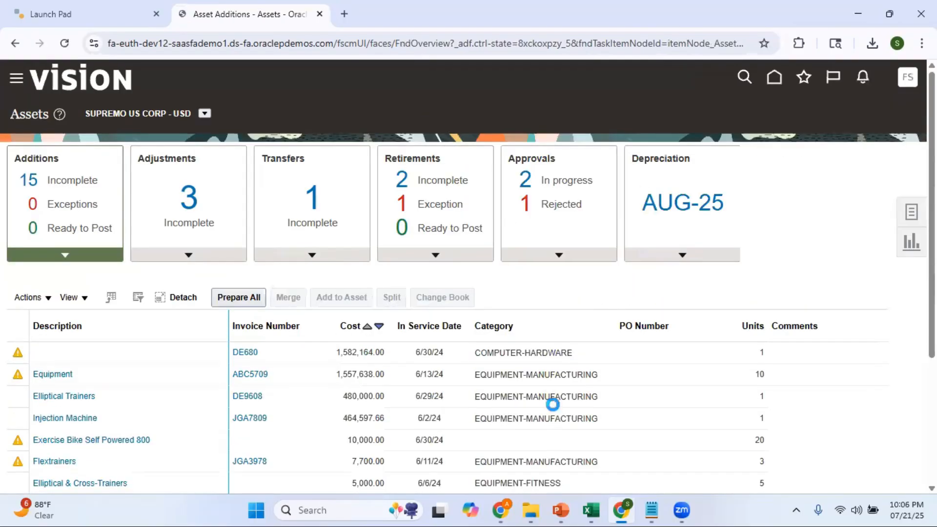
pyautogui.click(682, 255)
pyautogui.click(605, 301)
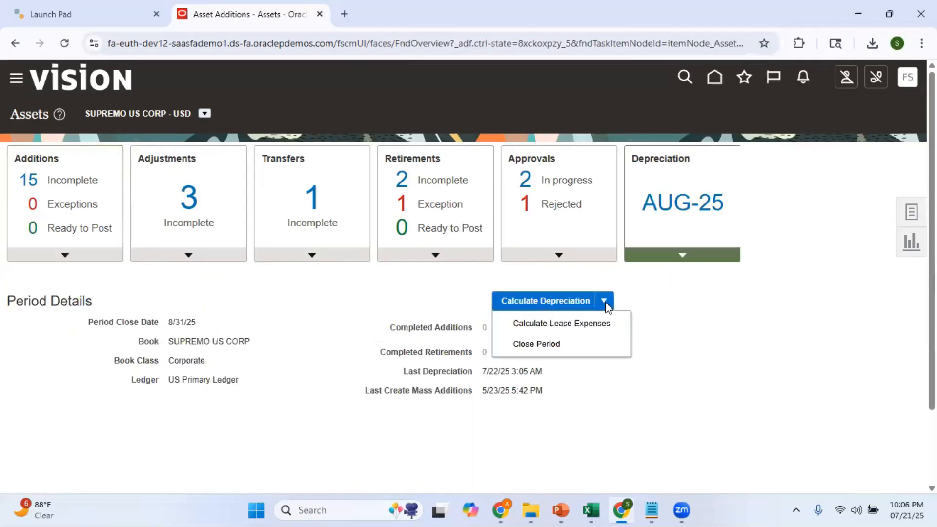
pyautogui.click(578, 327)
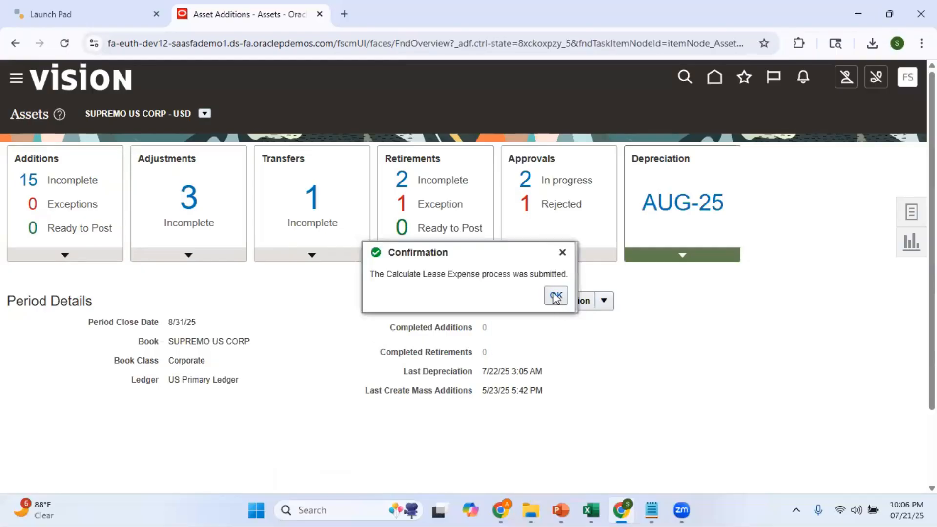
pyautogui.click(555, 296)
pyautogui.click(565, 303)
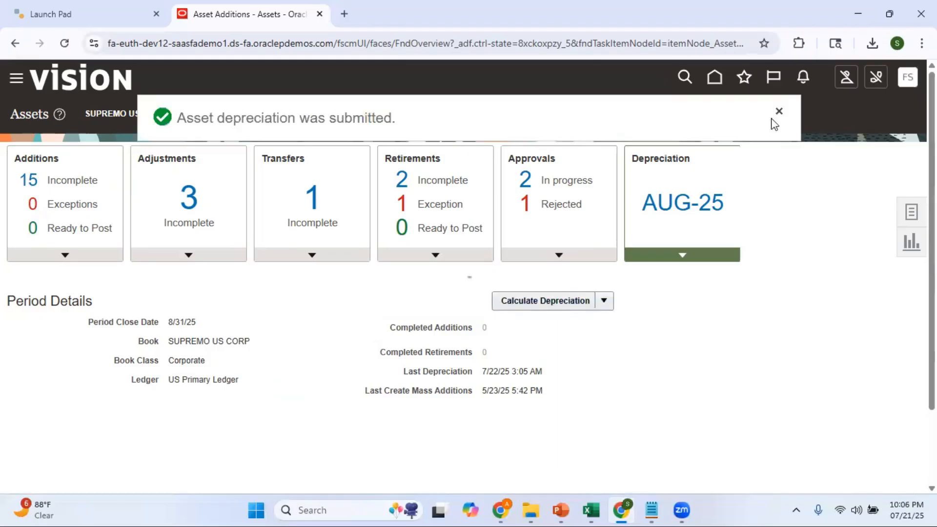
# Step: Open Scheduled Processes and refresh the list to check the Calculate Lease Interest and Expense and Calculate Depreciation processes
pyautogui.click(779, 110)
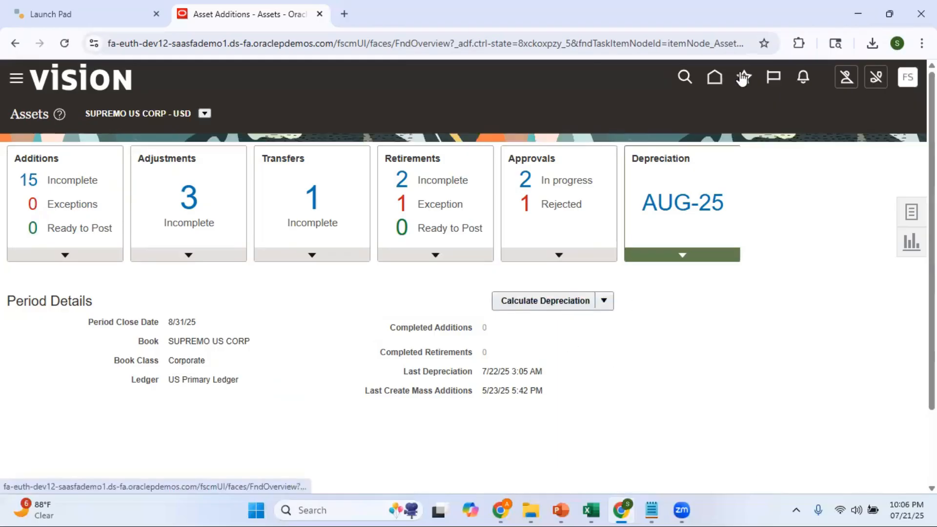
pyautogui.click(743, 78)
pyautogui.click(512, 177)
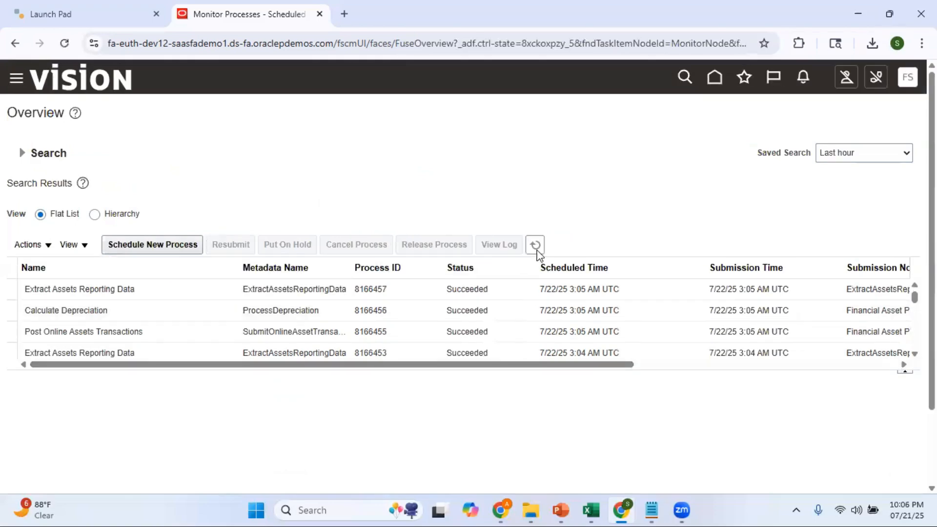
pyautogui.click(536, 249)
pyautogui.click(537, 248)
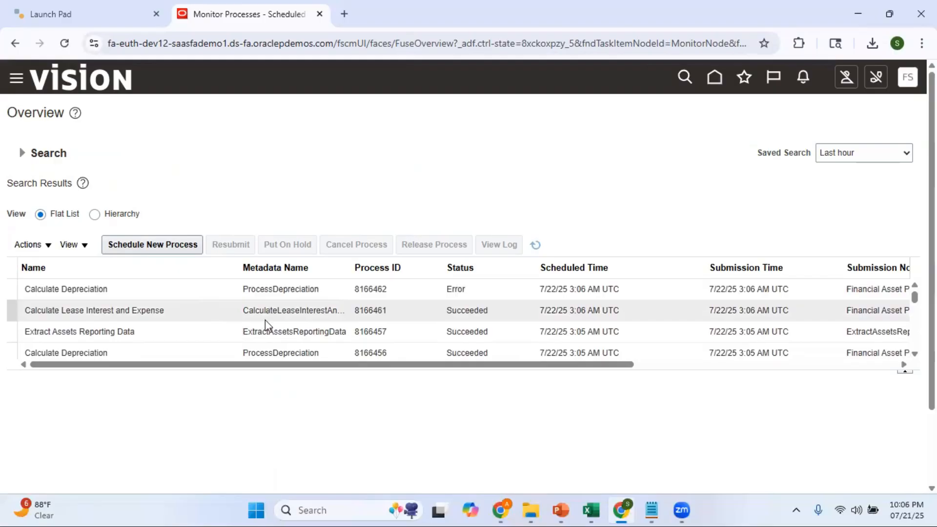
# Step: Open the attachments of the latest Calculate Depreciation process and read its log file 8166462.log
pyautogui.click(483, 290)
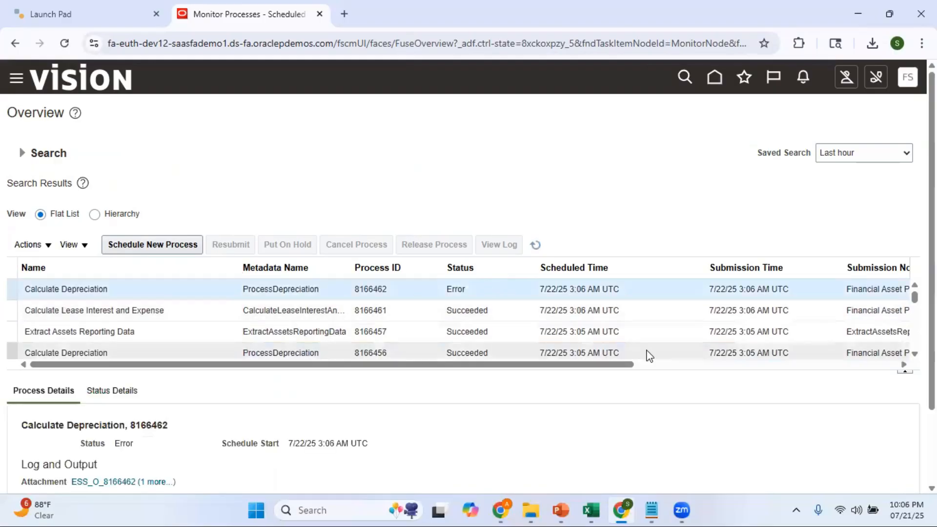
pyautogui.scroll(-2, 464, 293)
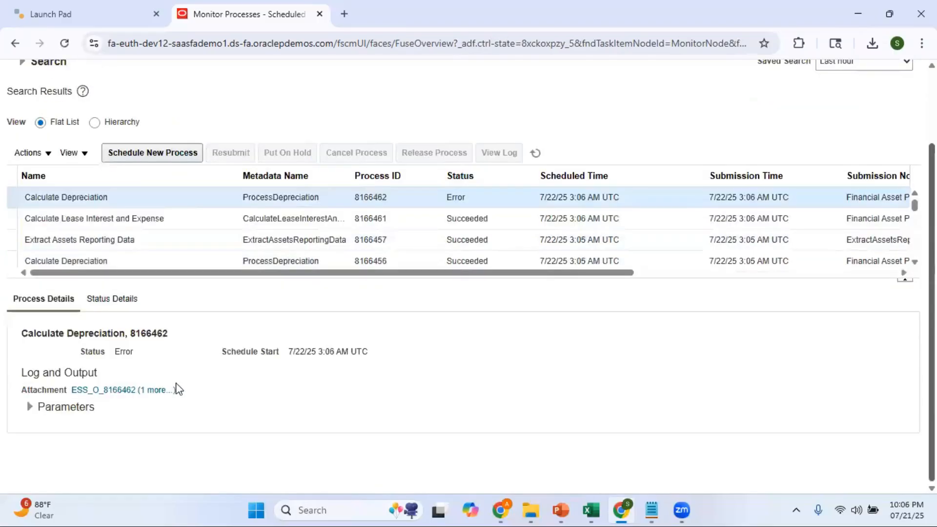
pyautogui.click(154, 389)
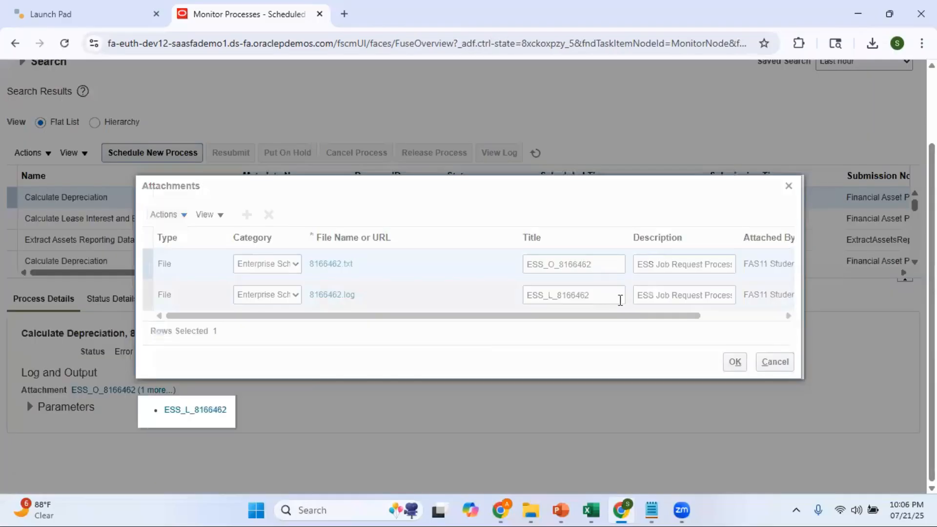
pyautogui.click(342, 295)
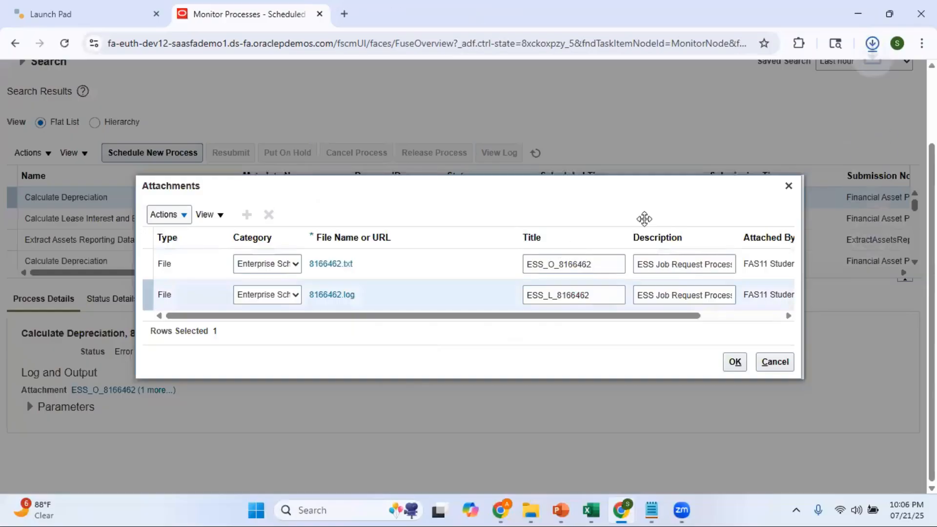
pyautogui.click(731, 81)
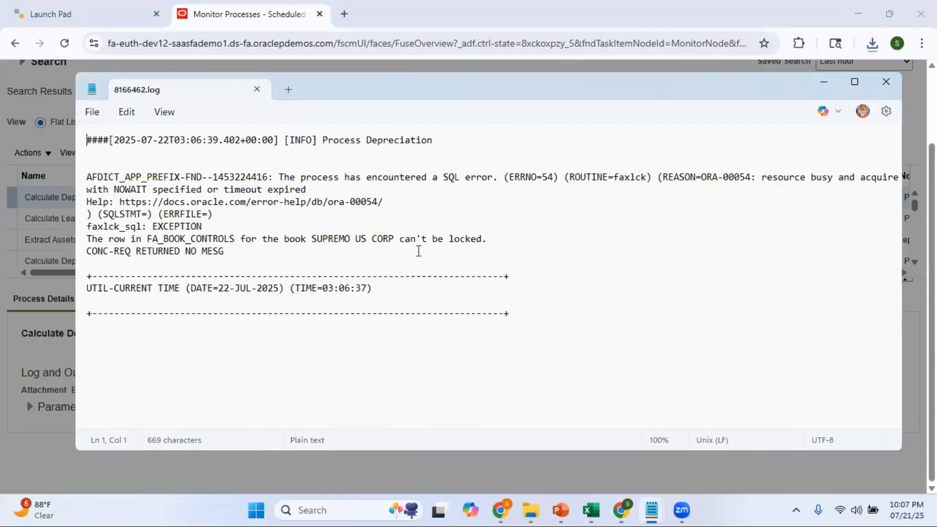
pyautogui.click(886, 81)
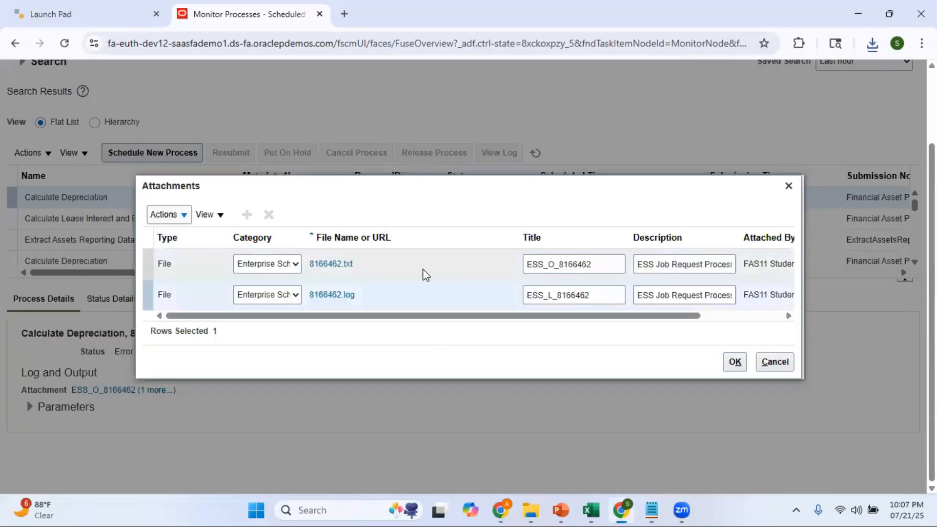
# Step: Read the output file 8166462.txt of the Calculate Depreciation process, then close the attachments and refresh the process list
pyautogui.click(325, 264)
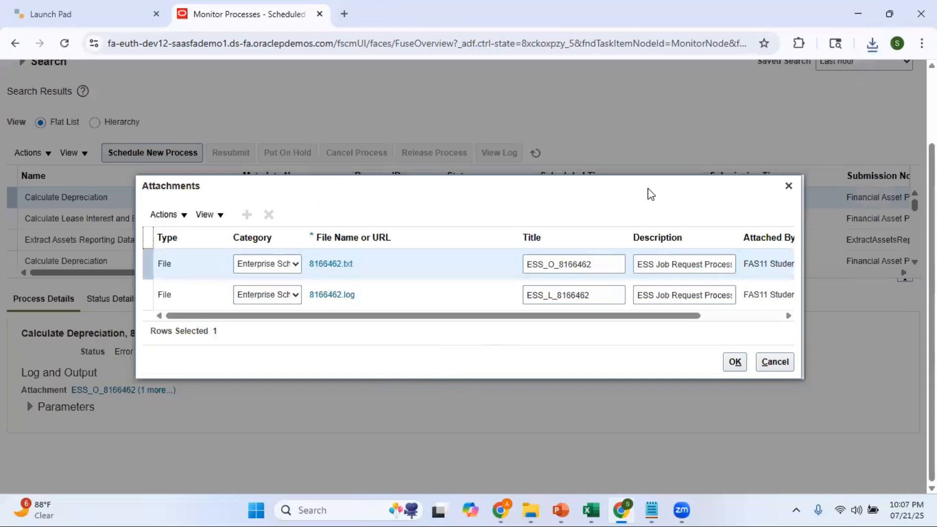
pyautogui.click(871, 45)
pyautogui.click(772, 102)
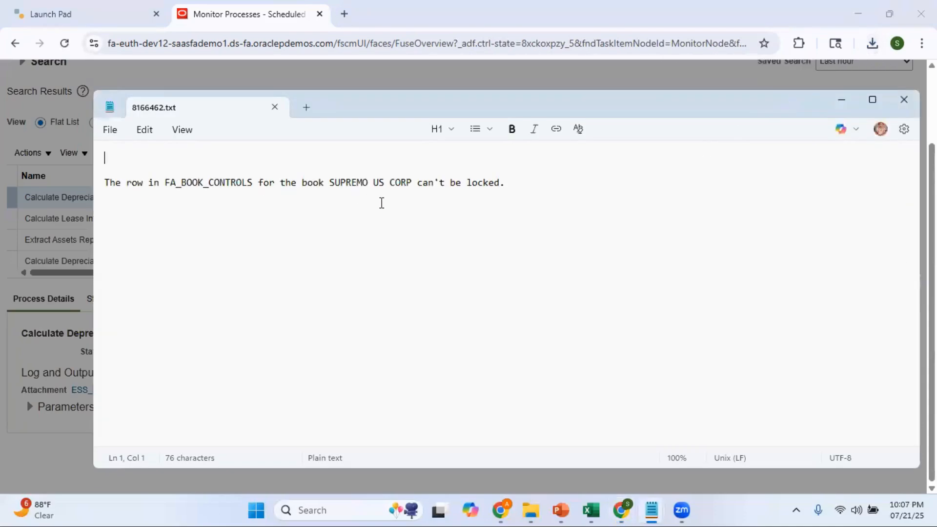
pyautogui.click(904, 100)
pyautogui.click(789, 186)
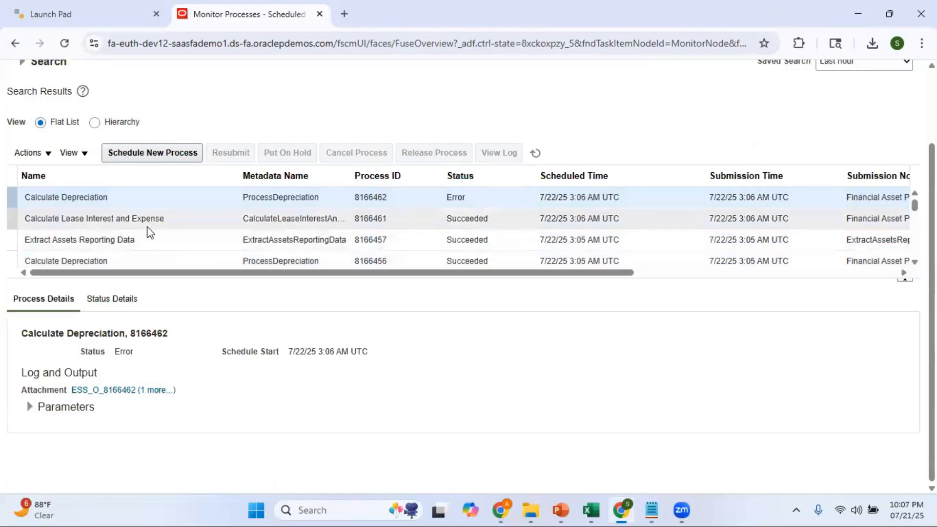
pyautogui.click(535, 154)
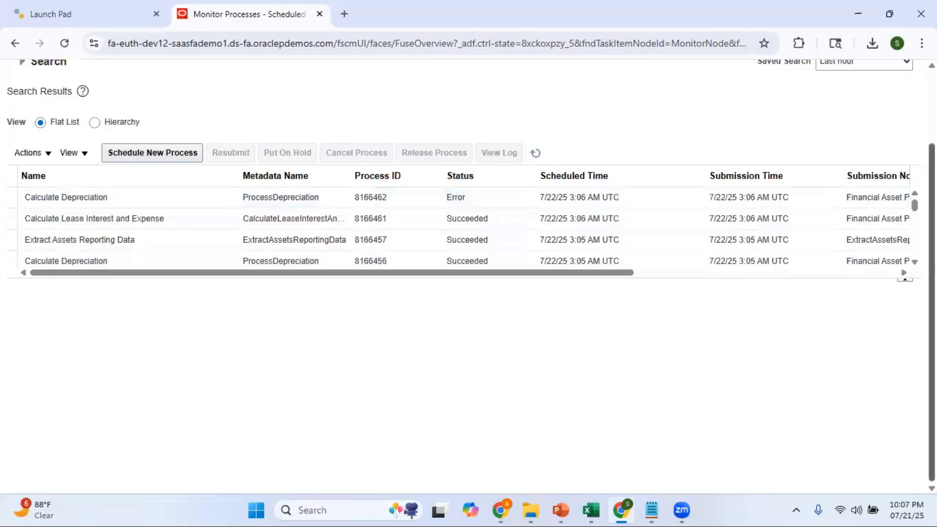
# Step: Return to Assets and resubmit Calculate Depreciation for the AUG-25 period of the SUPREMO US CORP book
pyautogui.scroll(2, 827, 129)
pyautogui.click(714, 78)
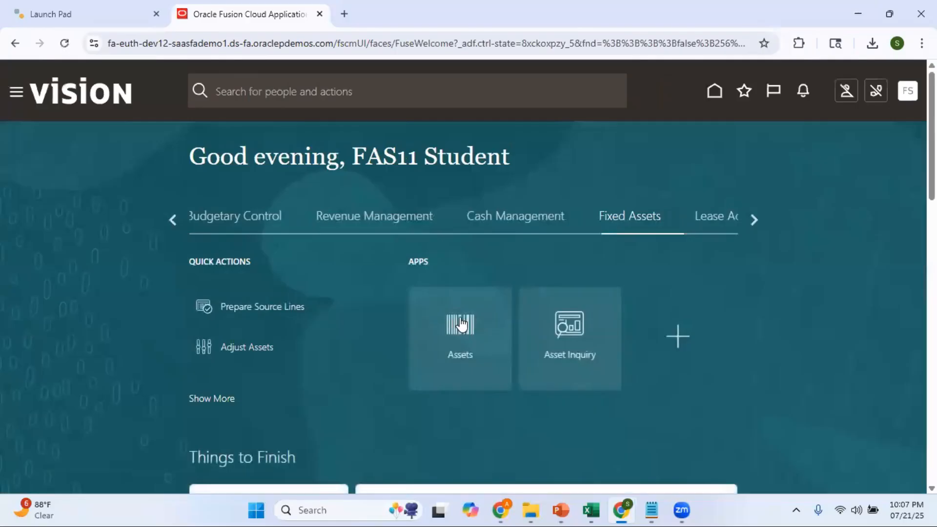
pyautogui.click(460, 324)
pyautogui.click(683, 254)
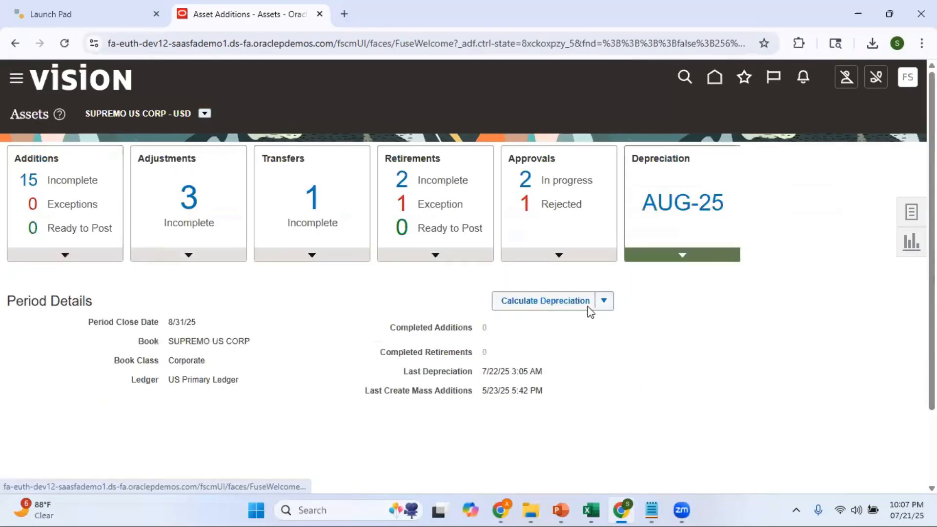
pyautogui.click(604, 300)
pyautogui.click(701, 322)
pyautogui.click(556, 302)
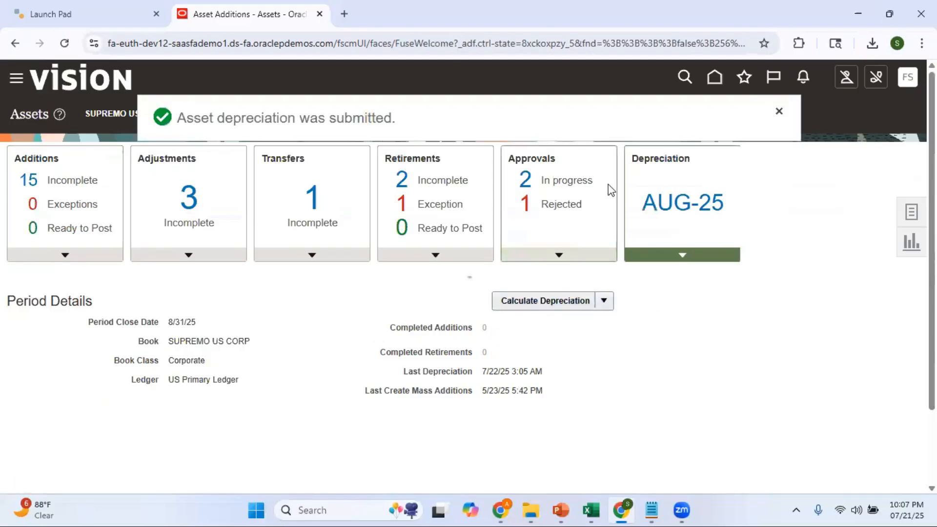
pyautogui.click(778, 113)
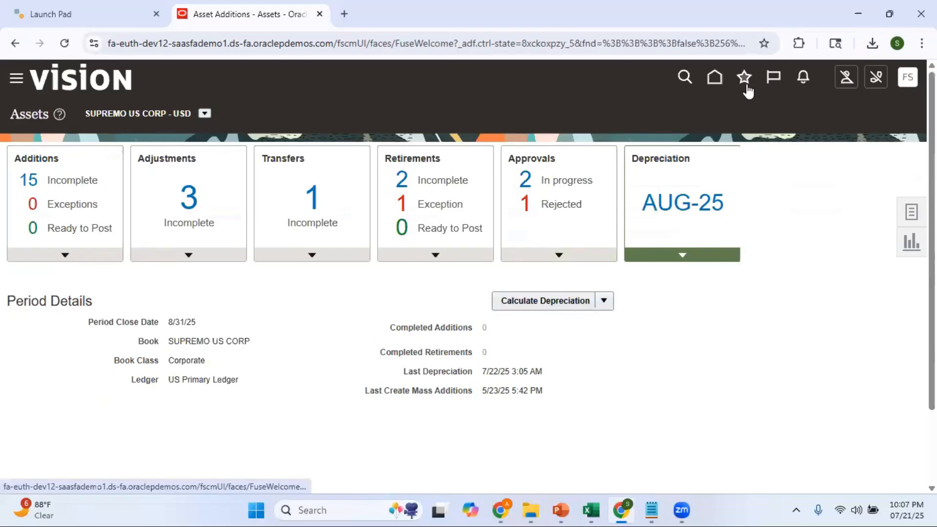
# Step: Open Scheduled Processes and refresh the list until the resubmitted Calculate Depreciation process finishes
pyautogui.click(745, 80)
pyautogui.click(526, 176)
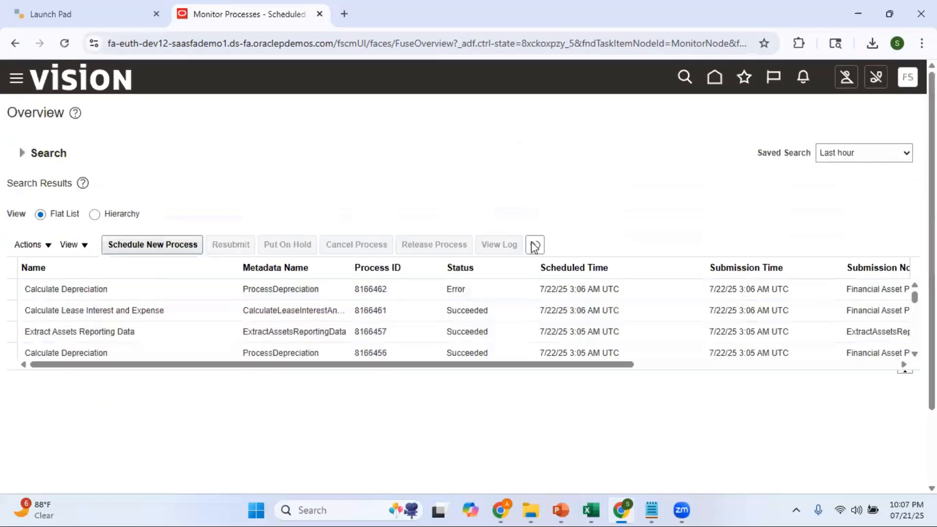
pyautogui.click(535, 244)
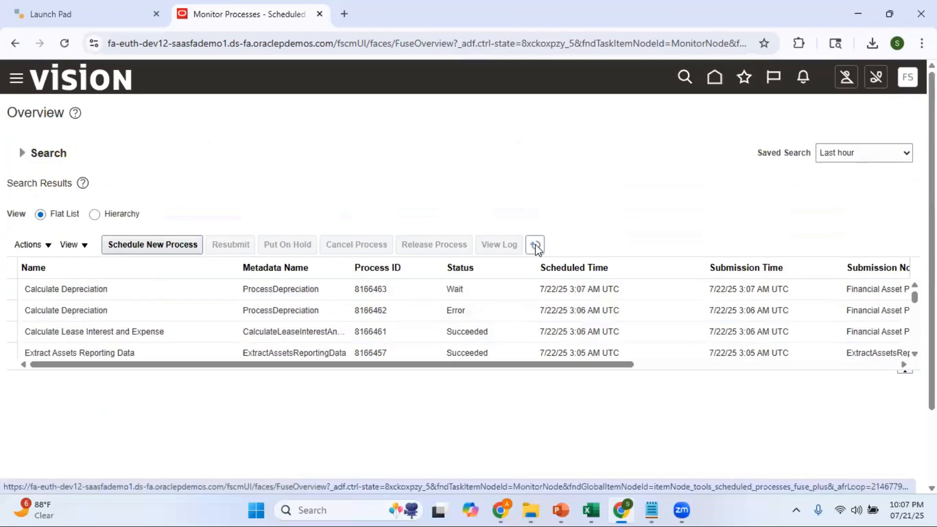
pyautogui.click(536, 245)
pyautogui.click(535, 245)
pyautogui.click(535, 246)
pyautogui.click(536, 245)
pyautogui.click(537, 247)
pyautogui.click(535, 244)
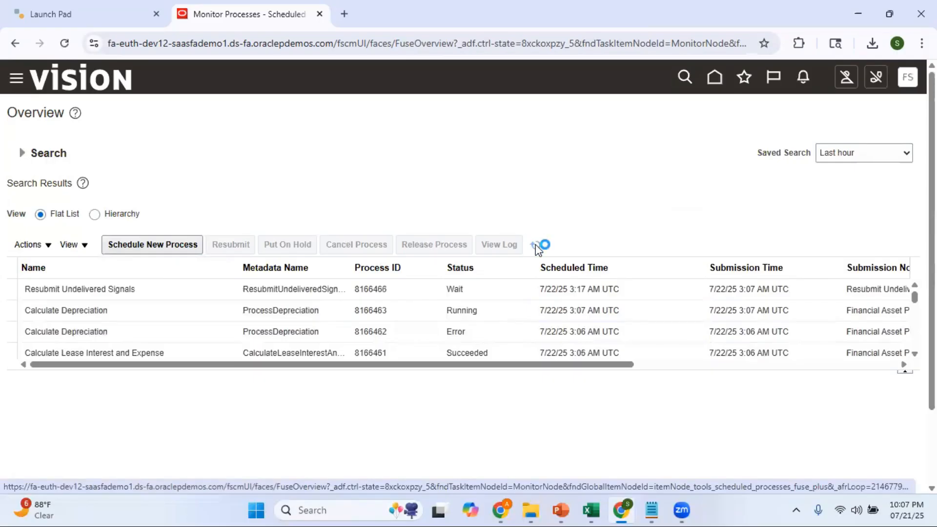
pyautogui.click(536, 247)
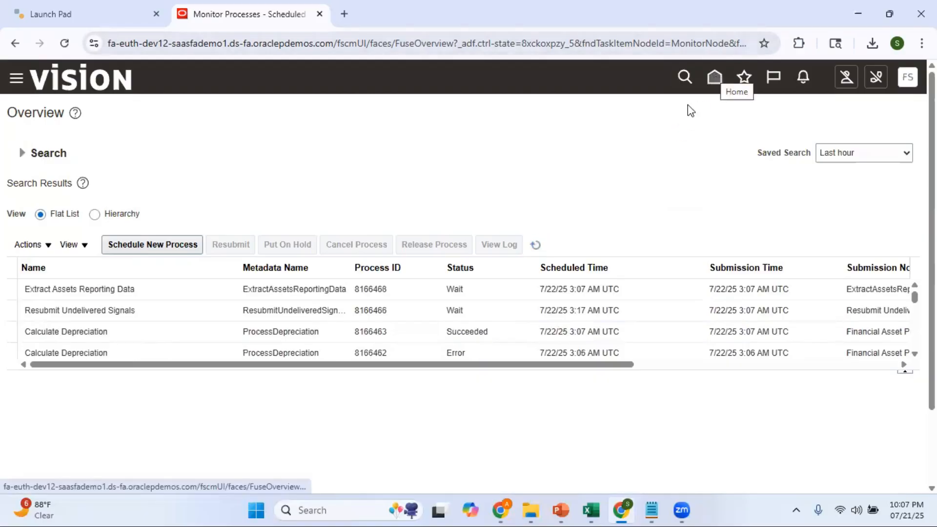
pyautogui.click(535, 246)
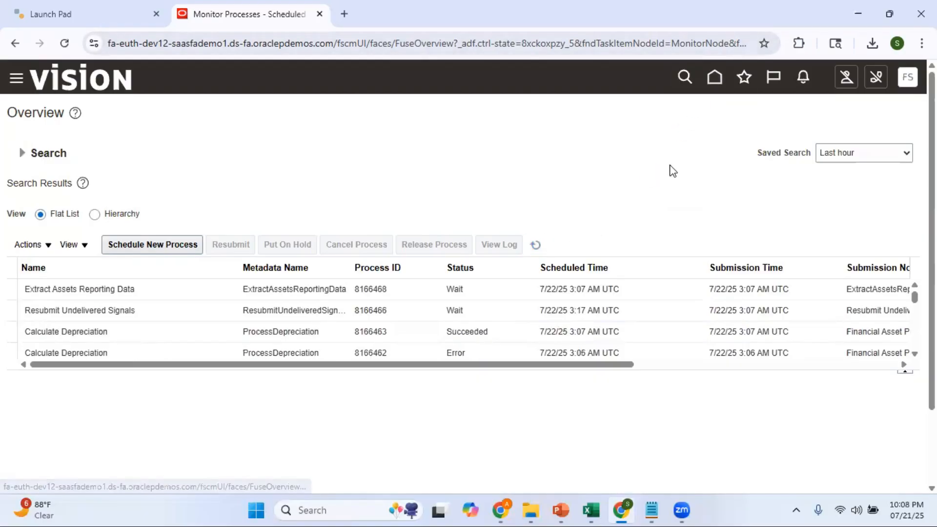
# Step: Return to Assets, check the AUG-25 depreciation period details and open Manage All Books
pyautogui.click(715, 80)
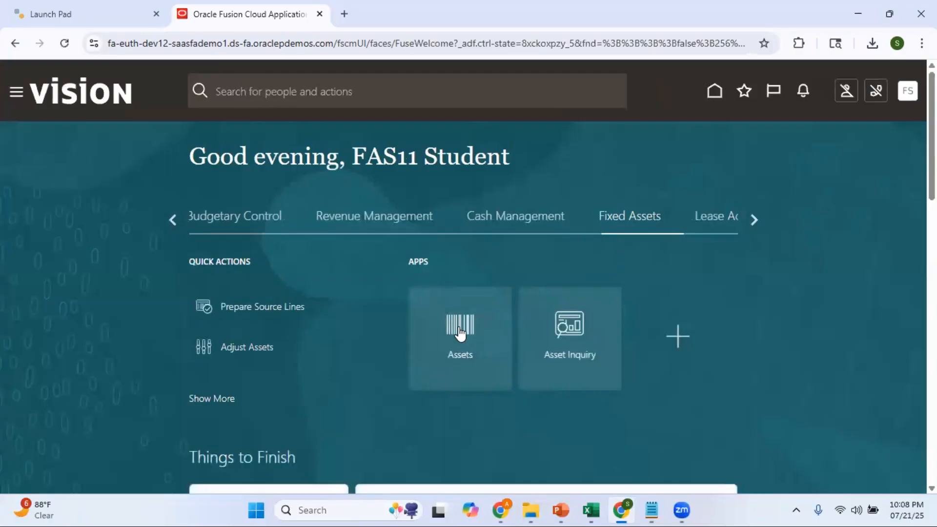
pyautogui.click(460, 334)
pyautogui.click(682, 255)
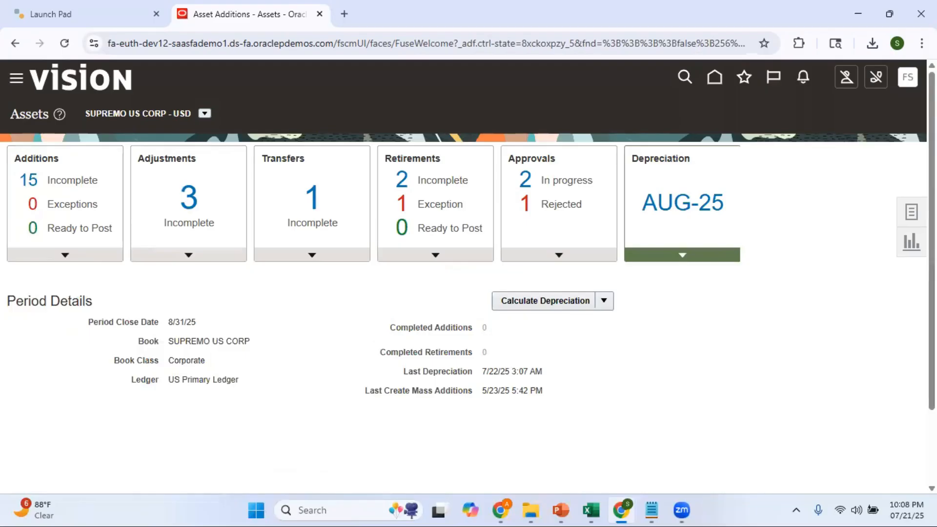
pyautogui.click(911, 211)
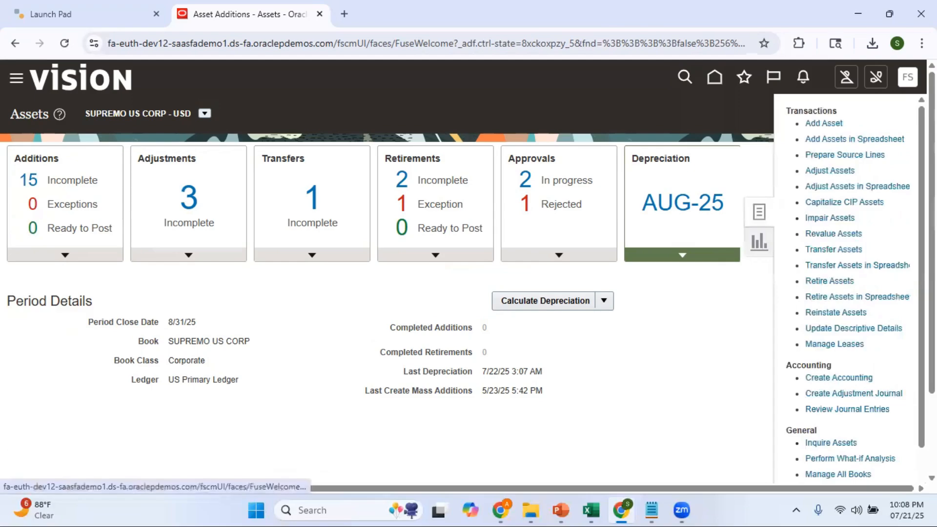
pyautogui.click(845, 474)
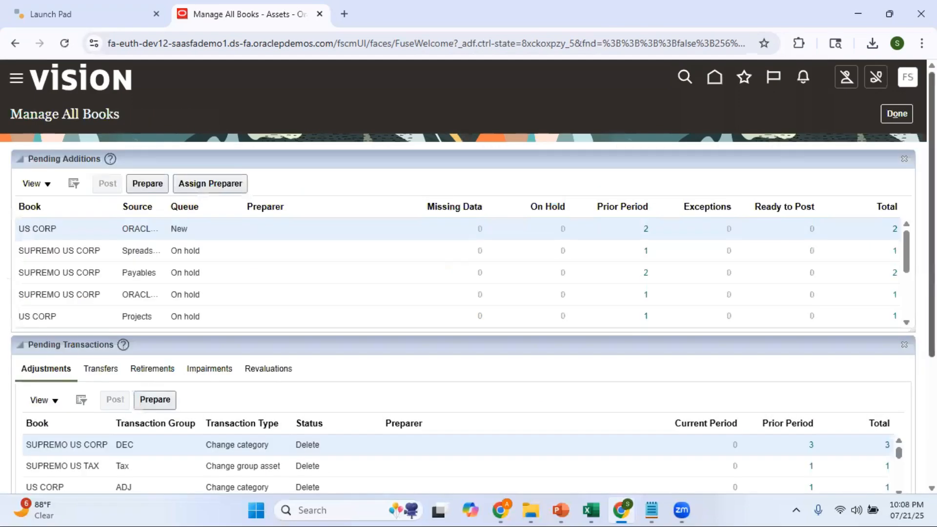
# Step: Try to reopen the previous period for the SUPREMO US CORP book from the Asset Book Monitor
pyautogui.scroll(-4, 531, 452)
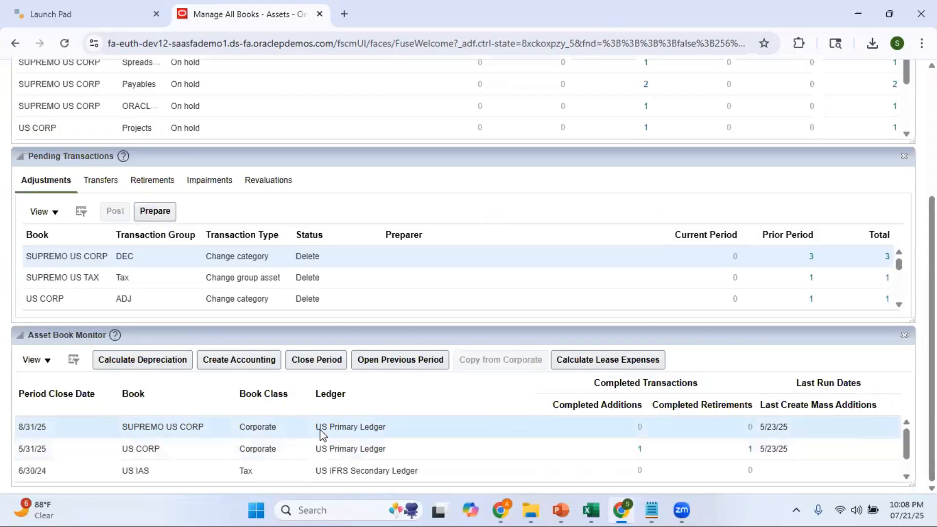
pyautogui.click(423, 359)
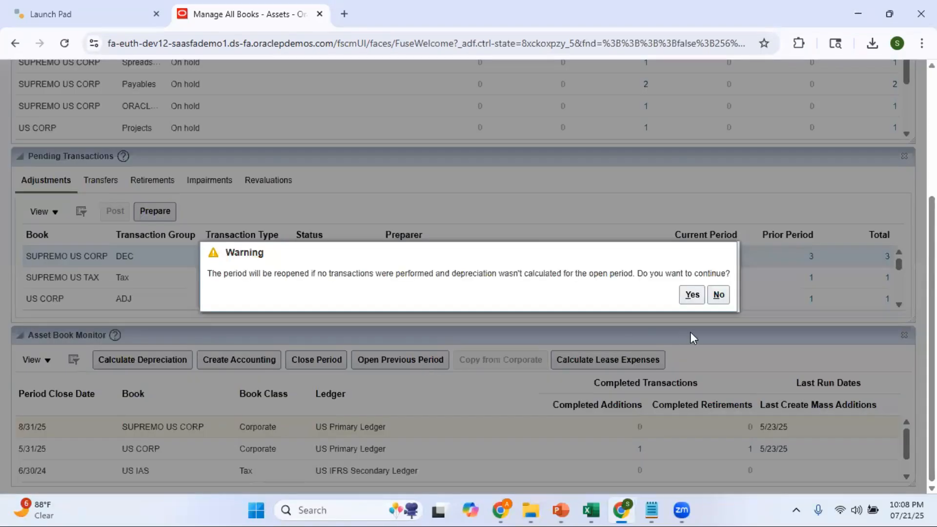
pyautogui.click(691, 297)
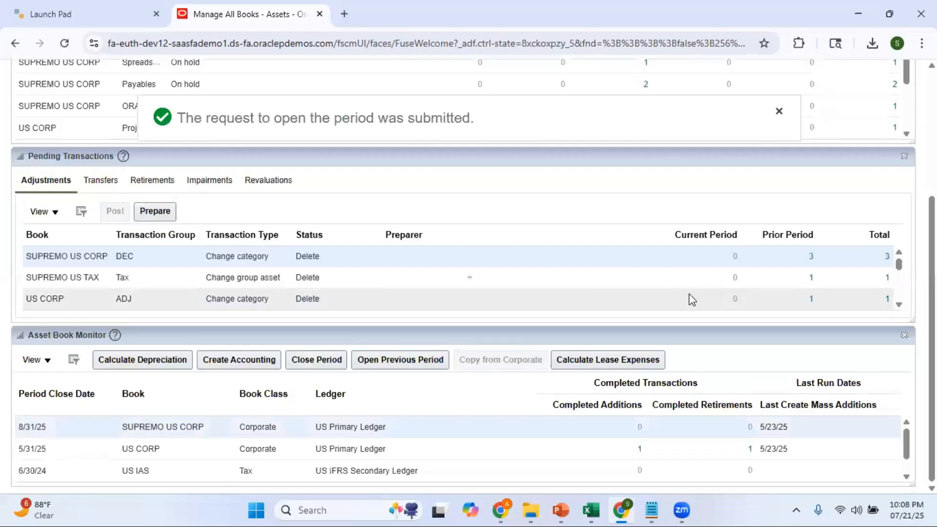
pyautogui.scroll(4, 867, 174)
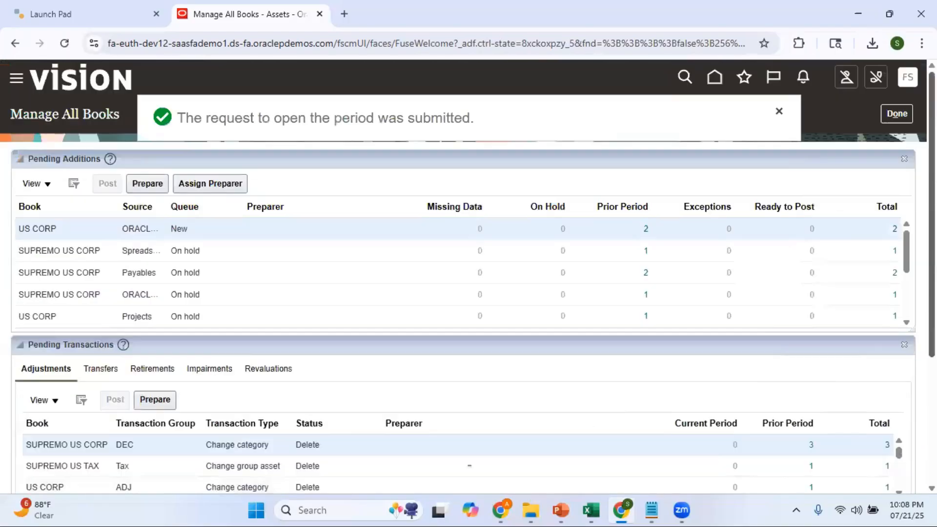
pyautogui.click(779, 111)
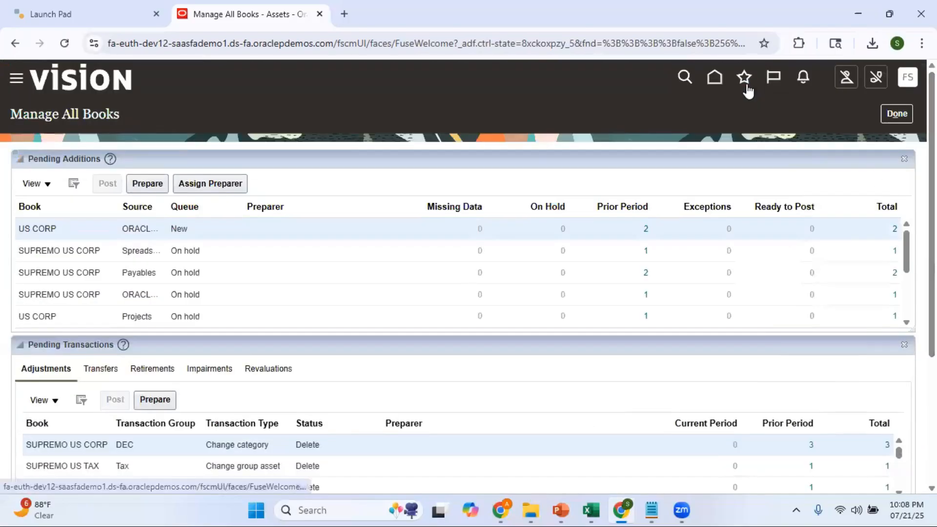
# Step: Open Scheduled Processes and refresh the list to check the Post Online Assets Transactions process
pyautogui.click(745, 88)
pyautogui.click(543, 192)
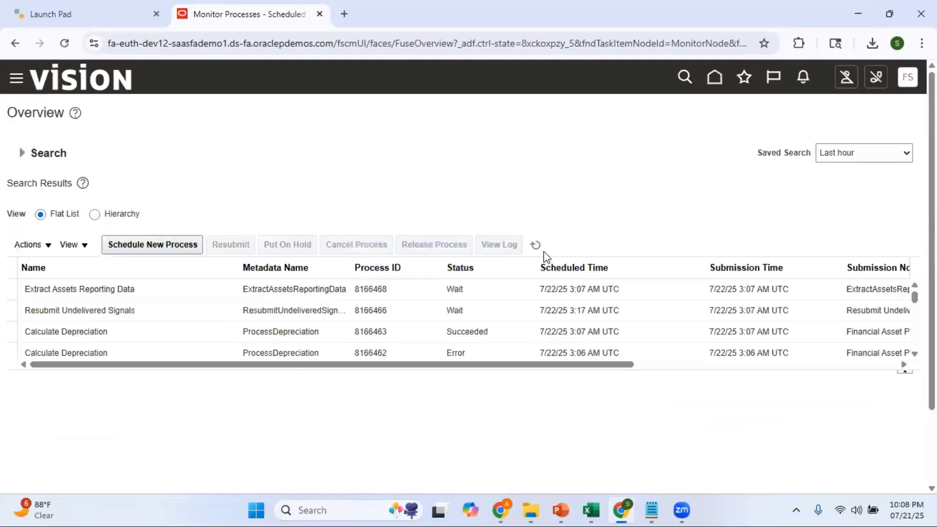
pyautogui.click(537, 247)
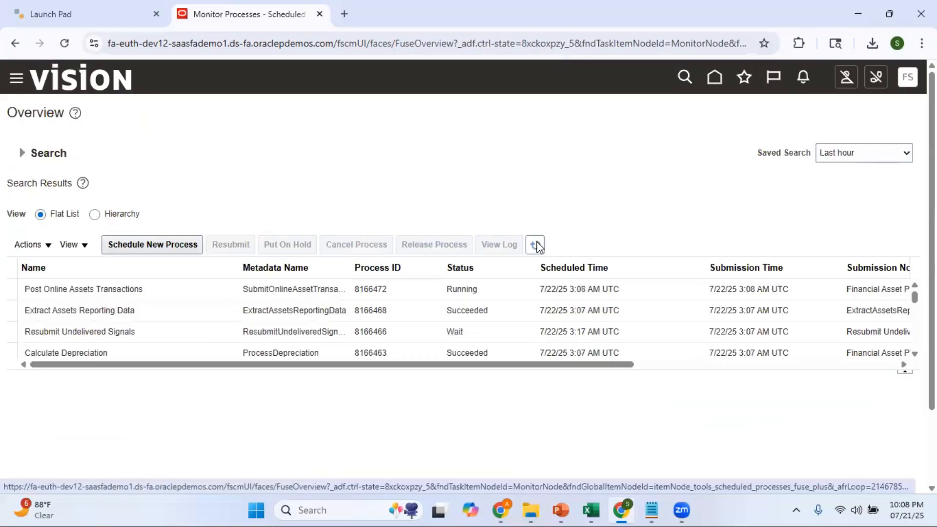
pyautogui.click(537, 246)
# Step: Open the attachments of the latest Post Online Assets Transactions process and read its log file 8166472.log
pyautogui.click(107, 289)
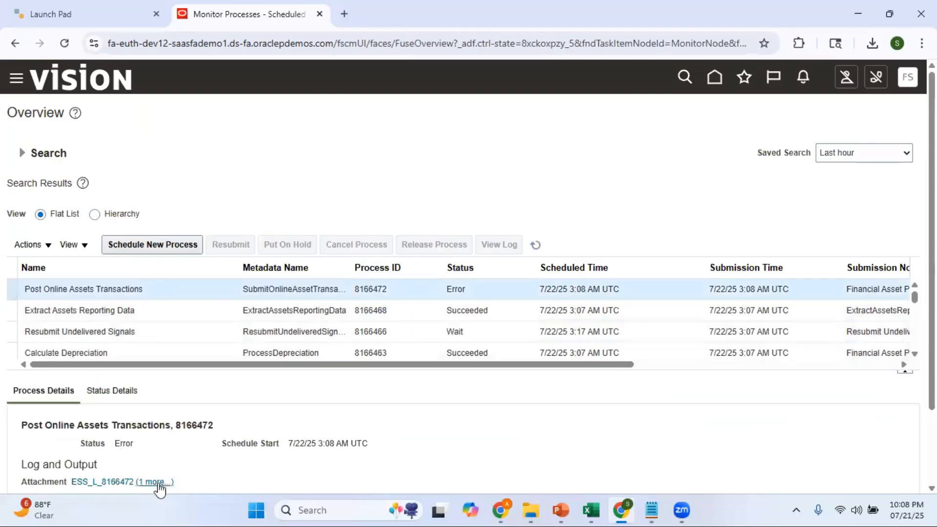
pyautogui.click(154, 482)
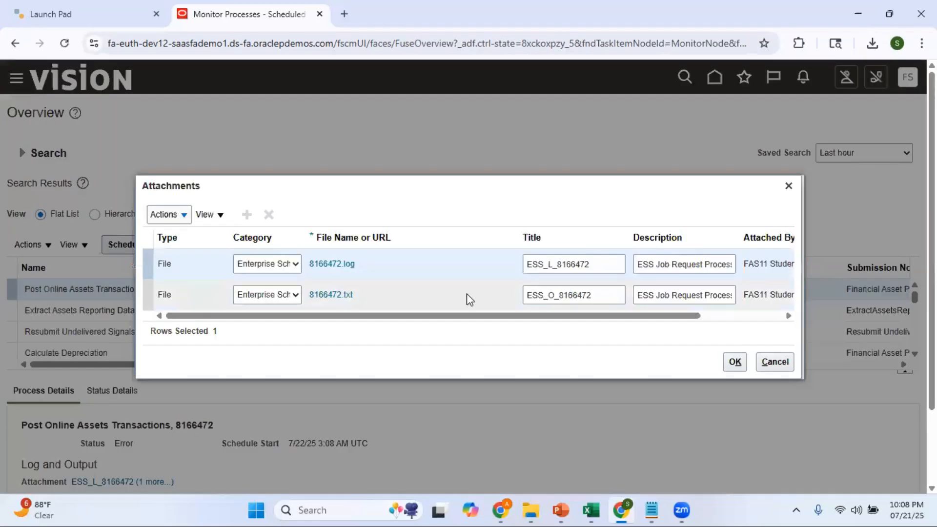
pyautogui.click(334, 271)
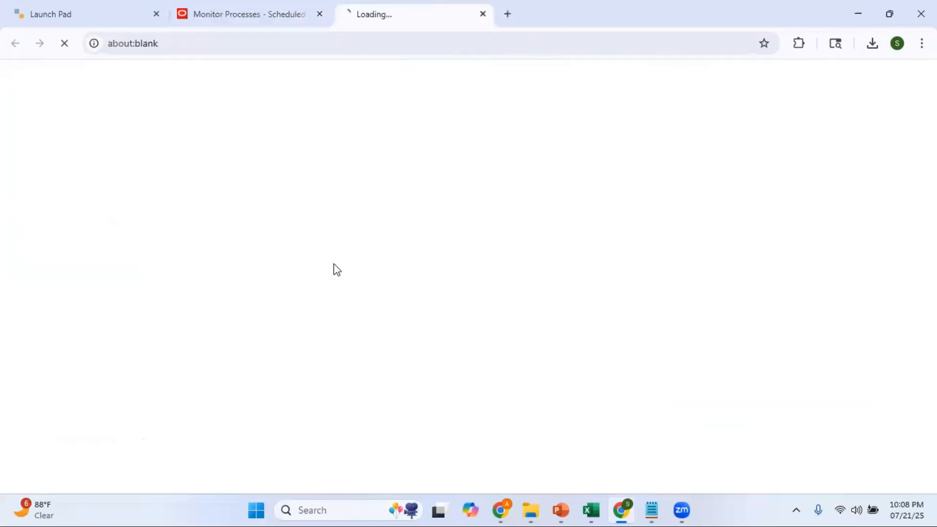
pyautogui.click(752, 92)
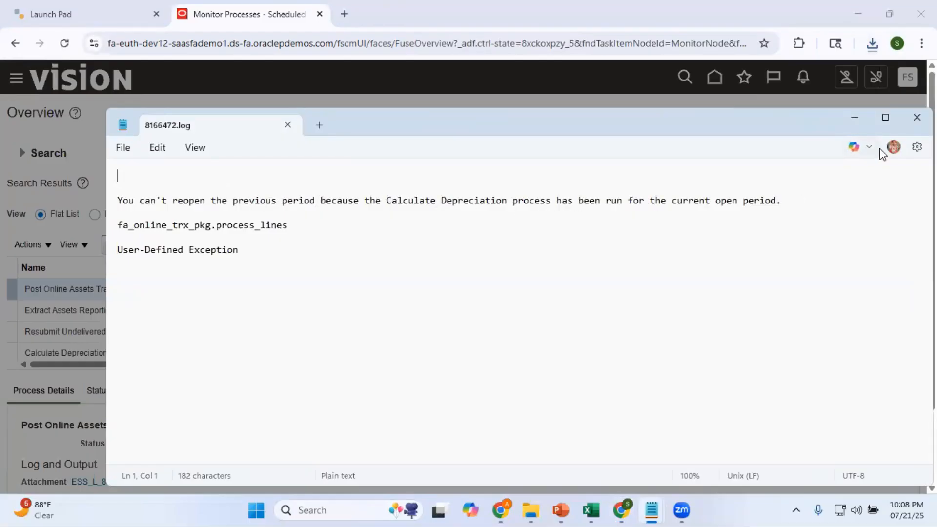
pyautogui.click(917, 117)
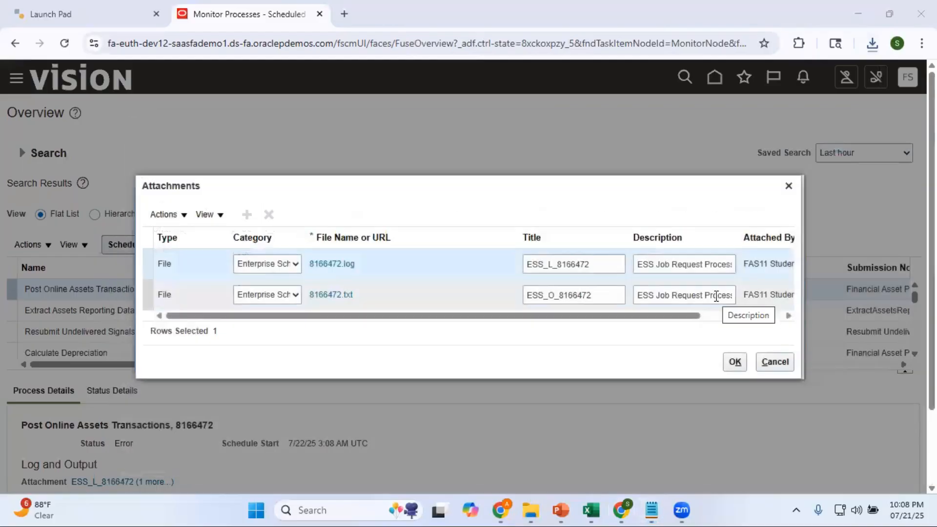